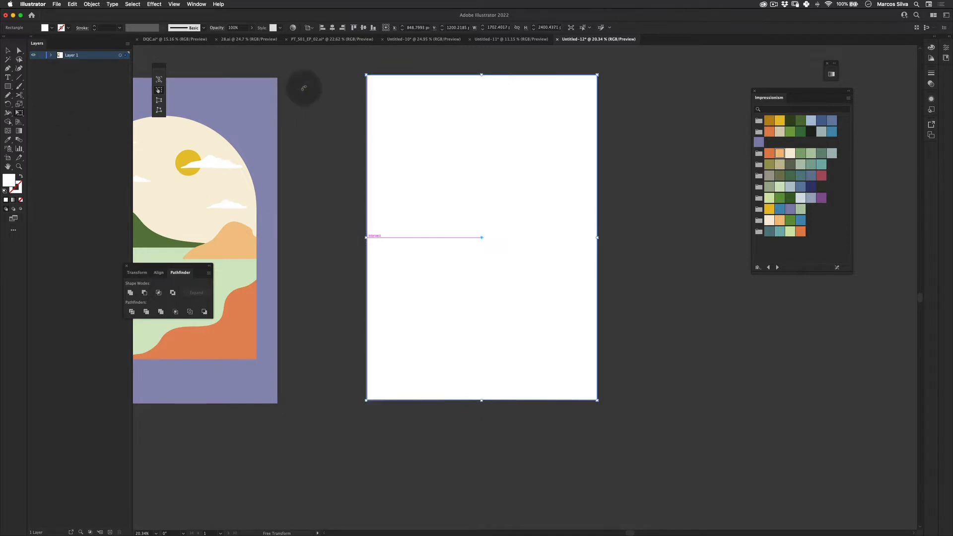
- Cut the background rectangle and paste it onto a new separate layer
{"action": "key", "text": "v"}
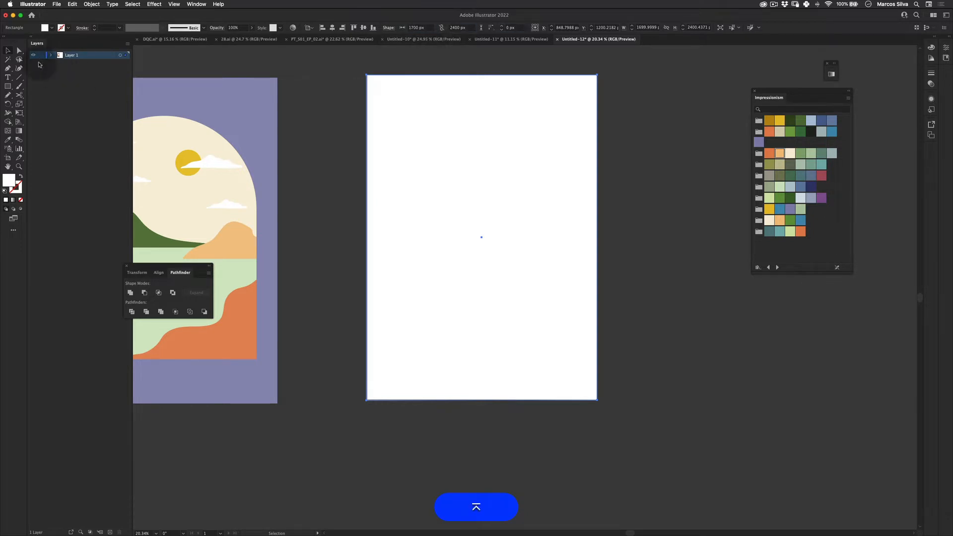
{"action": "left_click", "coordinate": [344, 79]}
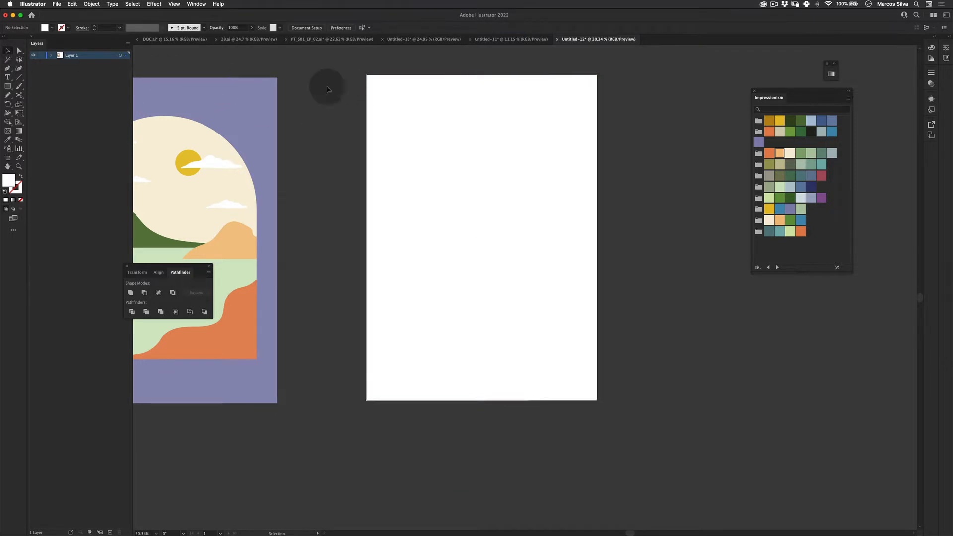
{"action": "left_click_drag", "start_coordinate": [353, 68], "coordinate": [368, 157]}
{"action": "key", "text": "super+x"}
{"action": "left_click", "coordinate": [110, 531]}
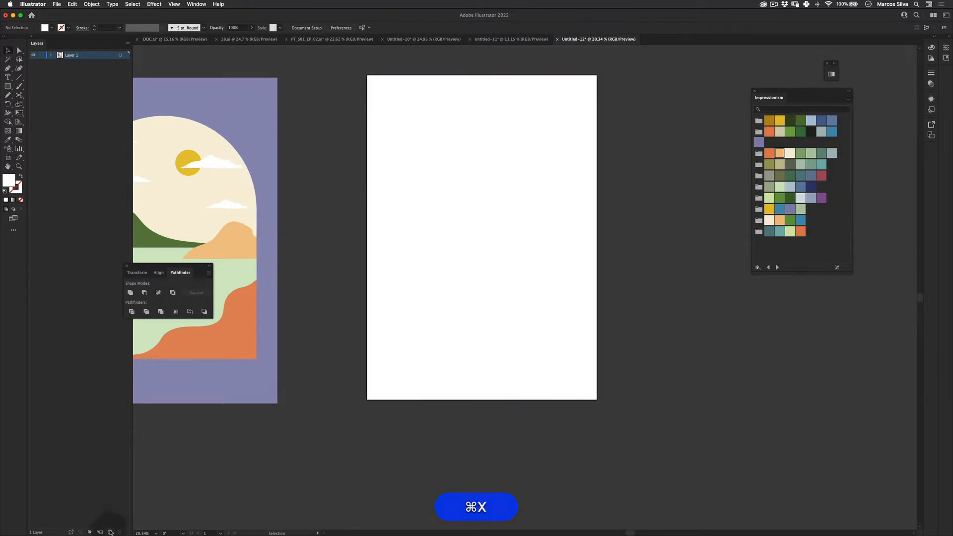
{"action": "key", "text": "super+f"}
{"action": "left_click_drag", "start_coordinate": [71, 55], "coordinate": [72, 65]}
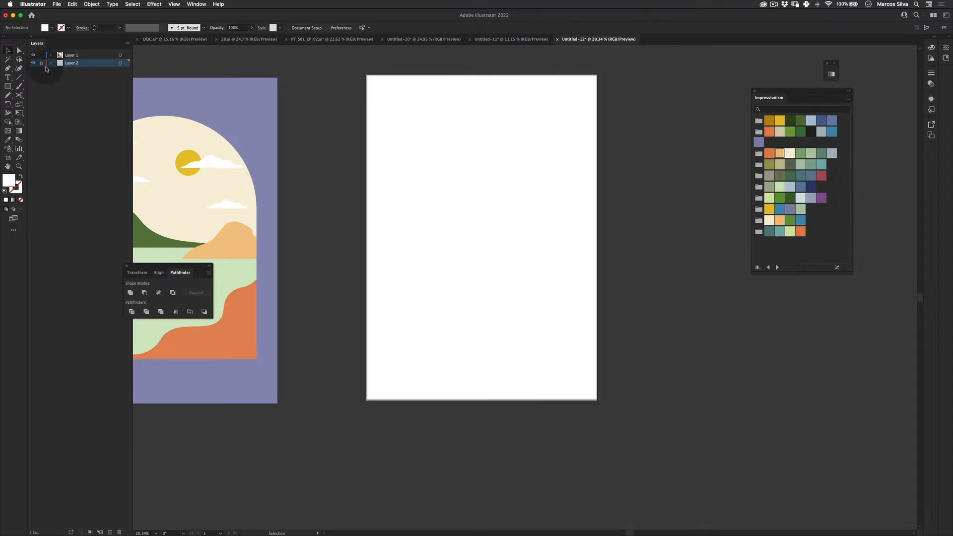
{"action": "key", "text": "super+z"}
{"action": "key", "text": "super+v"}
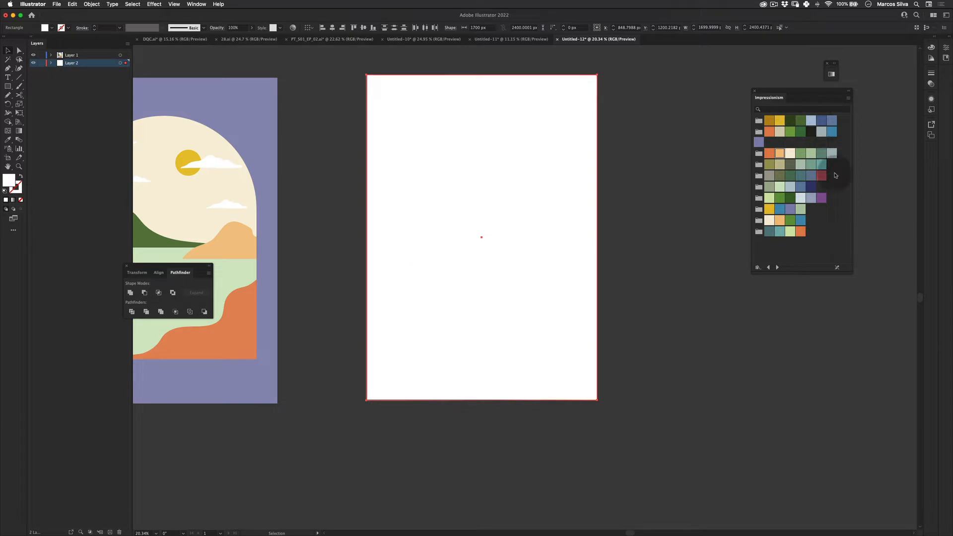
- Fill the background rectangle with a lavender swatch from the Impressionism swatch library
{"action": "left_click", "coordinate": [811, 198]}
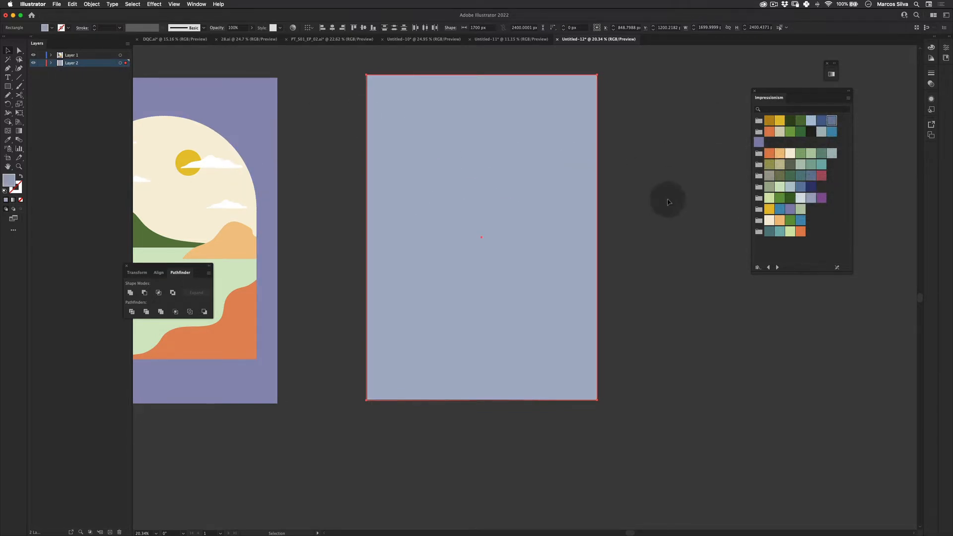
{"action": "left_click", "coordinate": [733, 147]}
{"action": "left_click", "coordinate": [196, 4]}
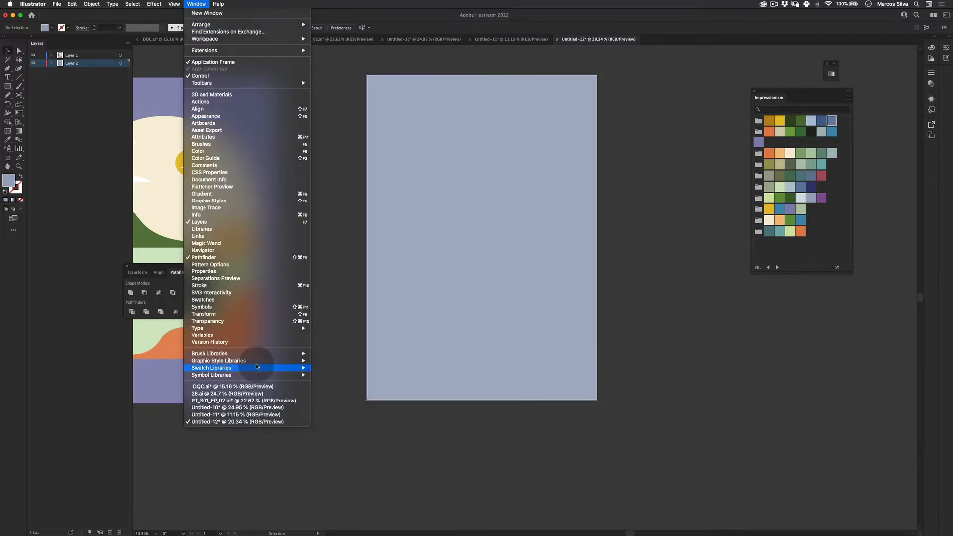
{"action": "mouse_move", "coordinate": [256, 367]}
{"action": "mouse_move", "coordinate": [347, 367]}
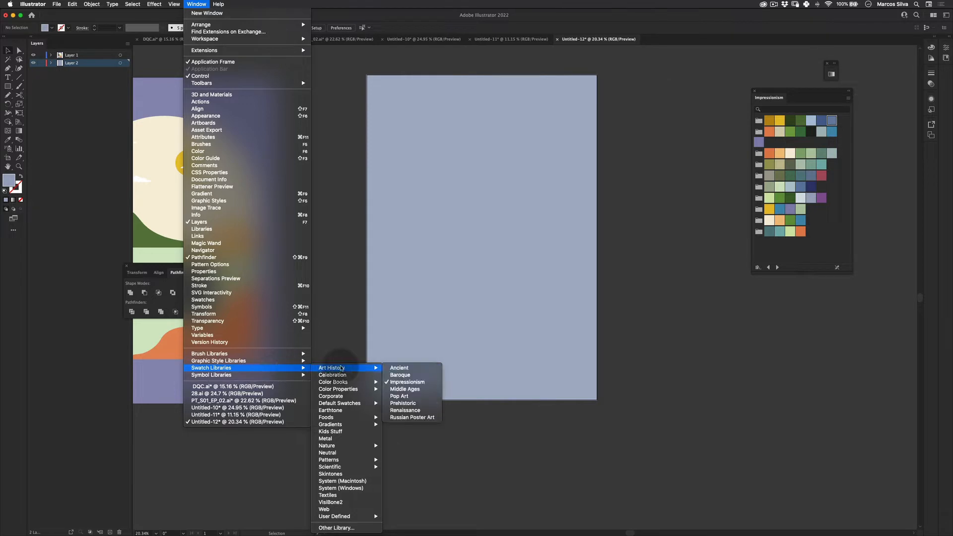
{"action": "left_click", "coordinate": [556, 365]}
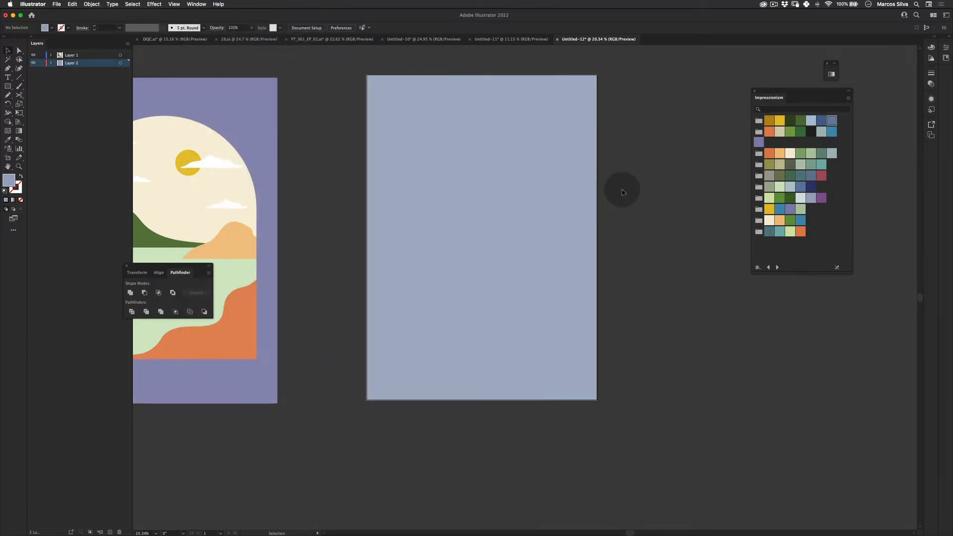
{"action": "left_click", "coordinate": [552, 308]}
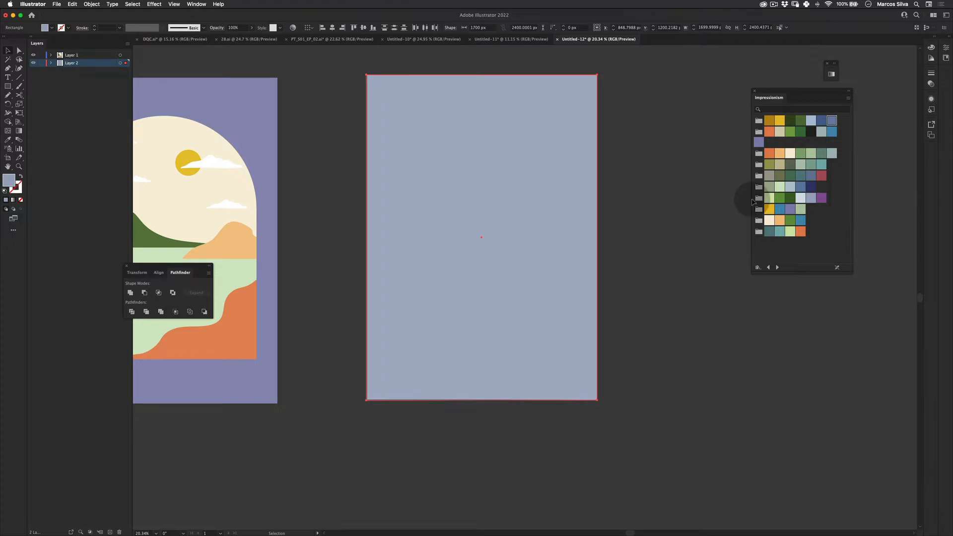
{"action": "left_click", "coordinate": [821, 198]}
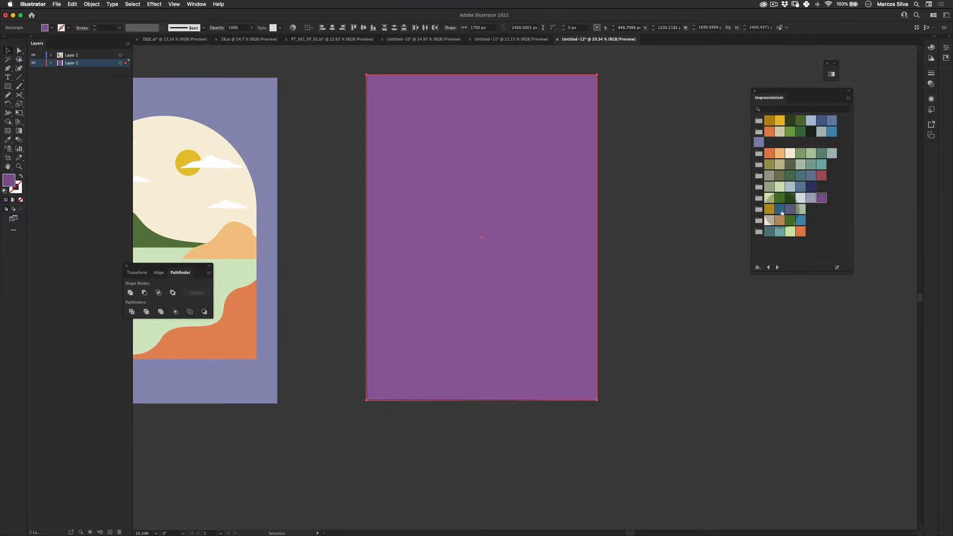
{"action": "left_click", "coordinate": [789, 210]}
- Lock the background layer, add a new Layer 3 on top, and lock Layer 1
{"action": "key", "text": "v"}
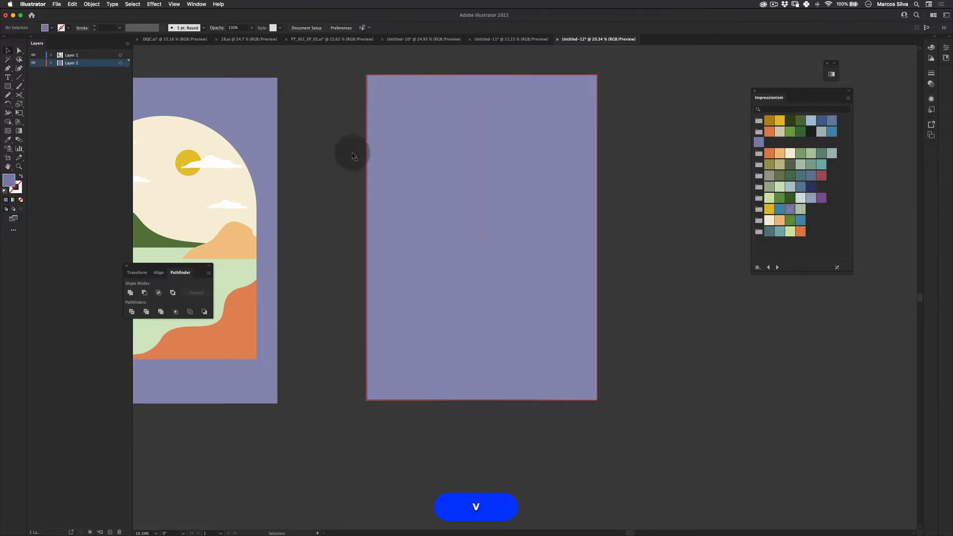
{"action": "left_click", "coordinate": [41, 63]}
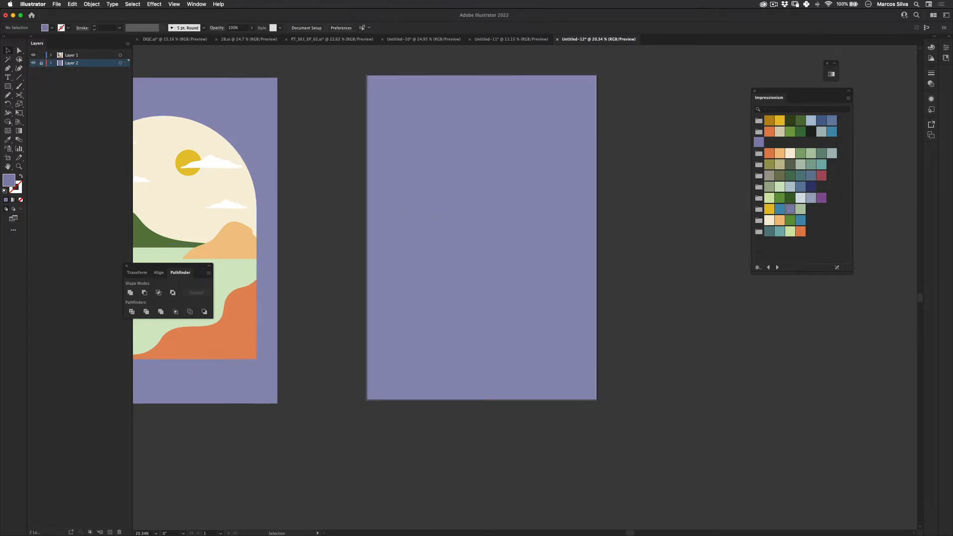
{"action": "left_click", "coordinate": [7, 86]}
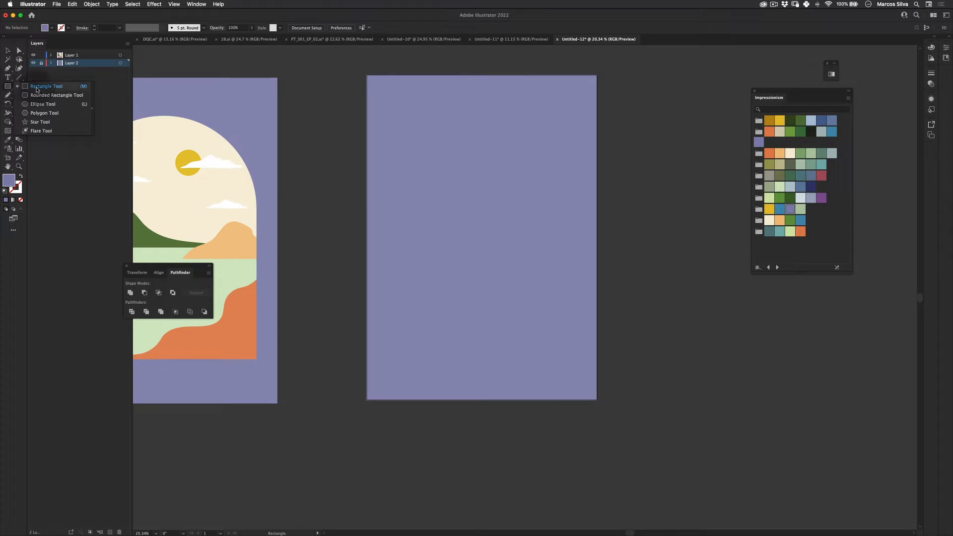
{"action": "left_click", "coordinate": [37, 87]}
{"action": "left_click", "coordinate": [72, 54]}
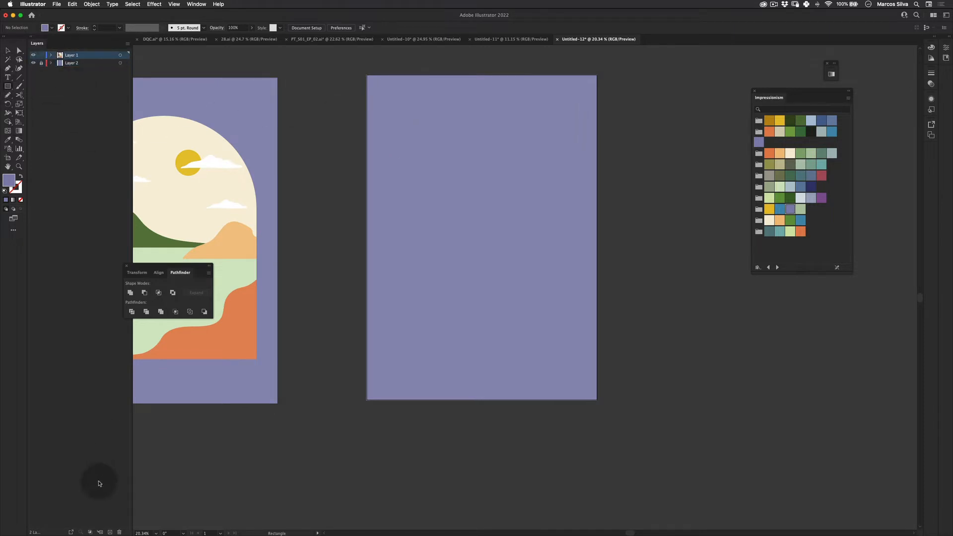
{"action": "left_click", "coordinate": [110, 532]}
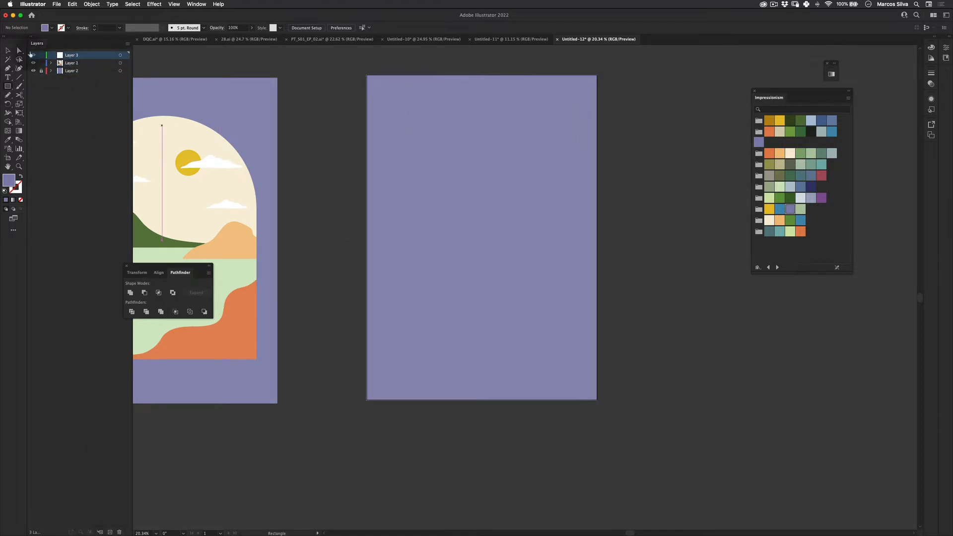
{"action": "left_click", "coordinate": [40, 63]}
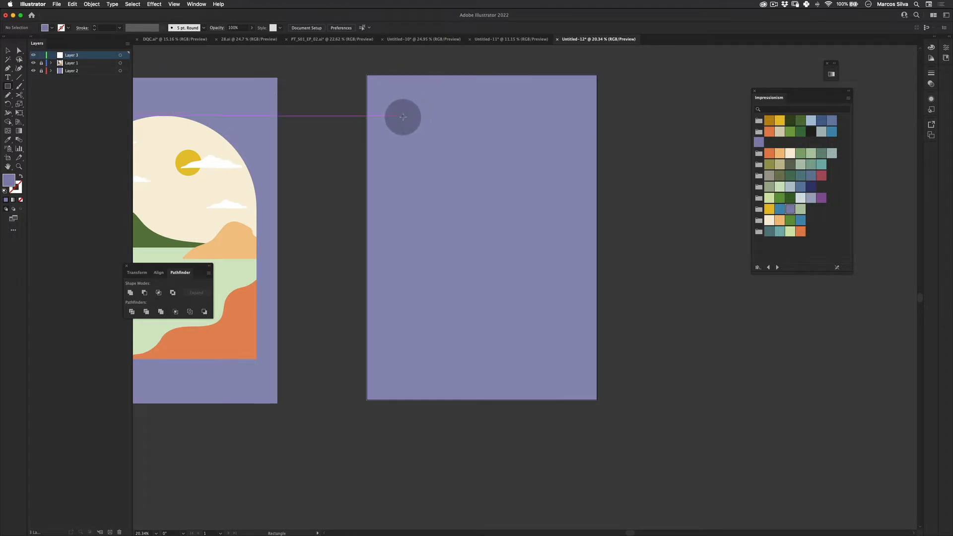
- Draw a tall rectangle inside the artboard, round its top corners into an arch, and fill it cream
{"action": "left_click_drag", "start_coordinate": [403, 111], "coordinate": [559, 357]}
{"action": "key", "text": "a"}
{"action": "left_click", "coordinate": [561, 115]}
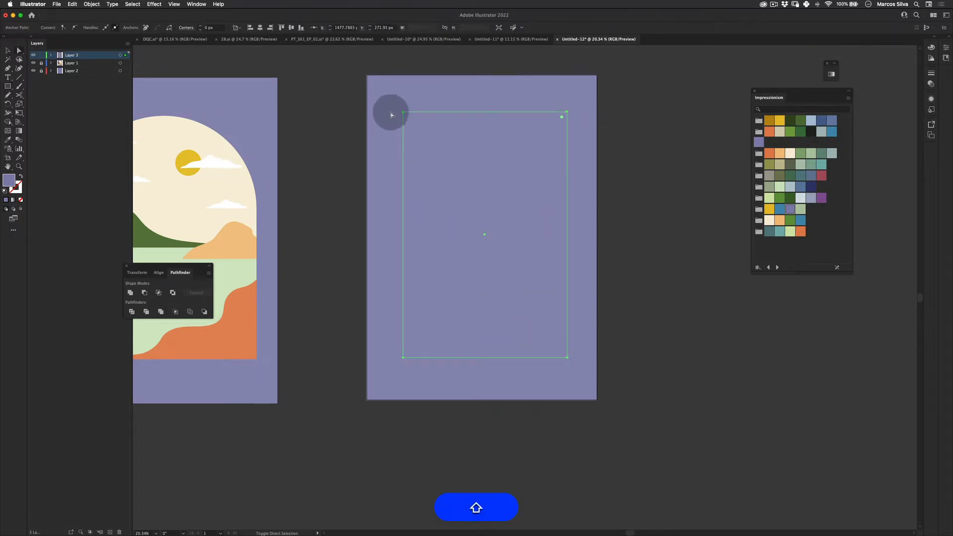
{"action": "left_click_drag", "start_coordinate": [413, 122], "coordinate": [529, 490]}
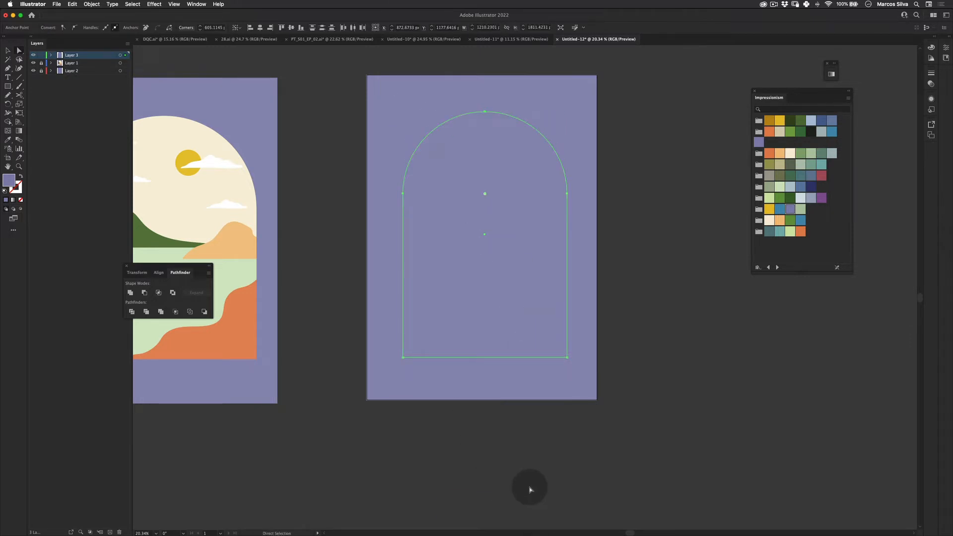
{"action": "left_click", "coordinate": [790, 155]}
- Move the arch so it sits centered on the artboard
{"action": "key", "text": "v"}
{"action": "left_click", "coordinate": [396, 178]}
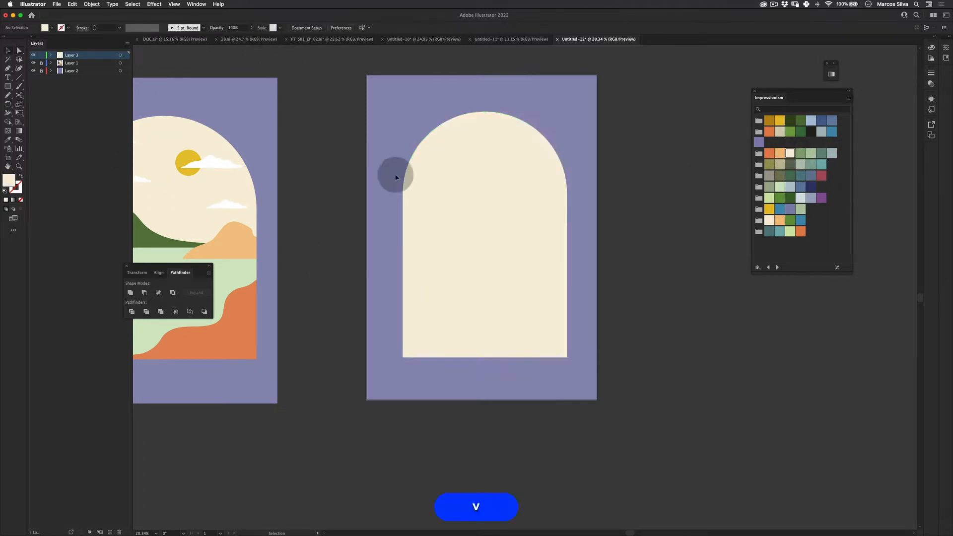
{"action": "left_click_drag", "start_coordinate": [489, 230], "coordinate": [486, 233]}
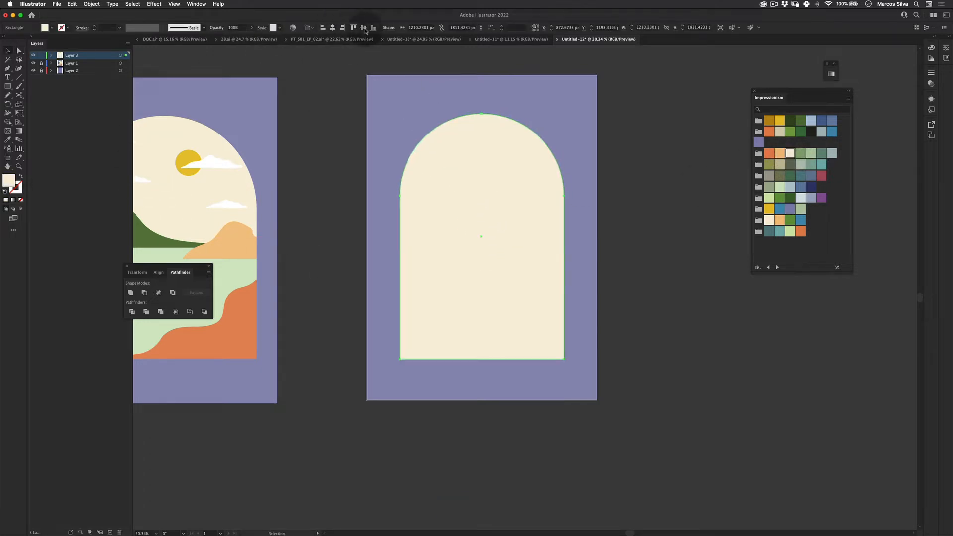
{"action": "left_click", "coordinate": [334, 124]}
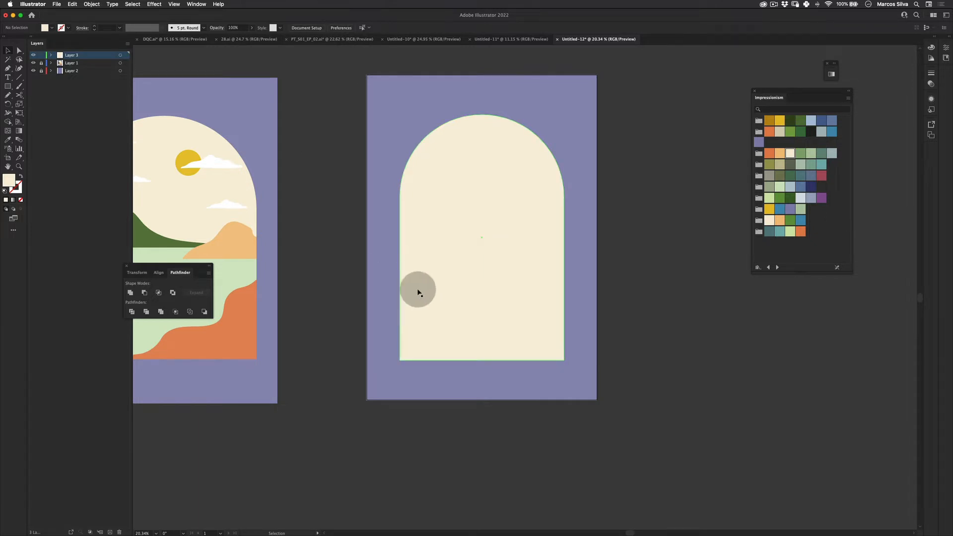
- Try sketching hill shapes over the arch with the Pencil tool, undoing the second one
{"action": "key", "text": "z"}
{"action": "left_click_drag", "start_coordinate": [412, 239], "coordinate": [559, 210]}
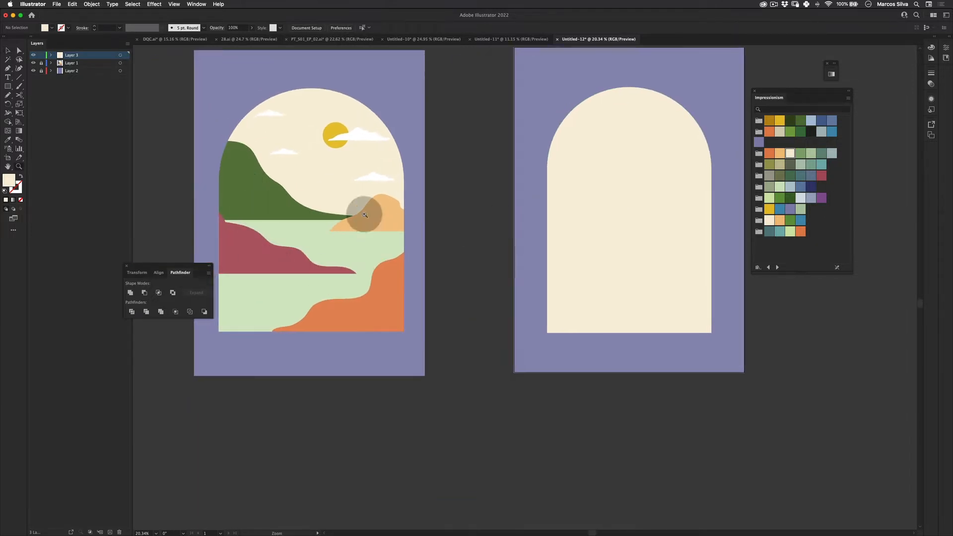
{"action": "key", "text": "space"}
{"action": "left_click_drag", "start_coordinate": [510, 272], "coordinate": [433, 214]}
{"action": "key", "text": "space"}
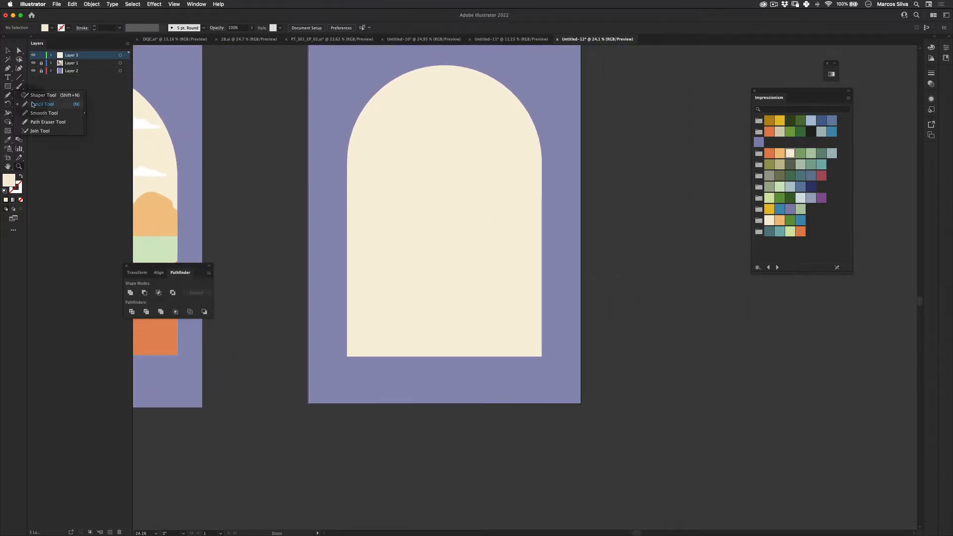
{"action": "left_click", "coordinate": [31, 104]}
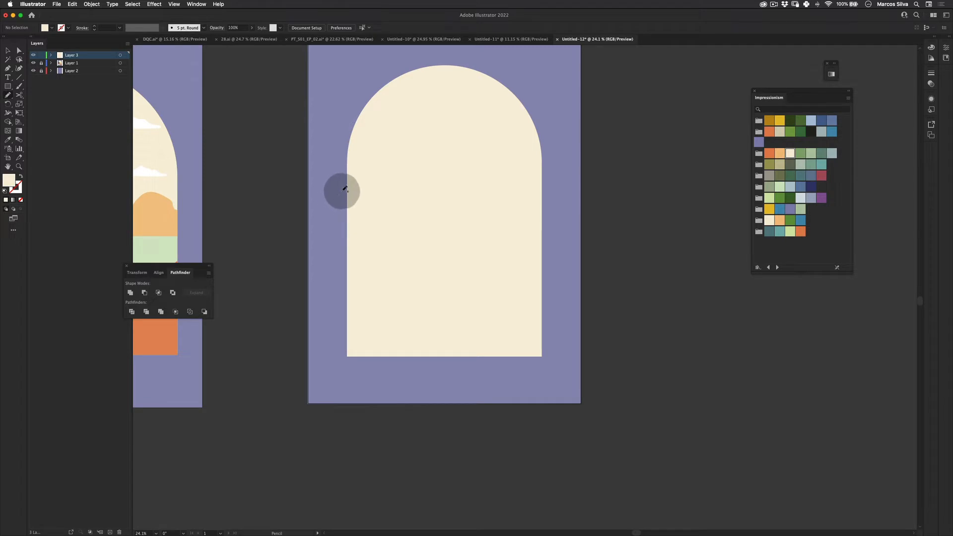
{"action": "mouse_move", "coordinate": [337, 198]}
{"action": "left_mouse_down"}
{"action": "mouse_move", "coordinate": [365, 178]}
{"action": "mouse_move", "coordinate": [412, 220]}
{"action": "mouse_move", "coordinate": [490, 233]}
{"action": "mouse_move", "coordinate": [341, 240]}
{"action": "mouse_move", "coordinate": [335, 204]}
{"action": "left_mouse_up"}
{"action": "key", "text": "z"}
{"action": "left_click_drag", "start_coordinate": [485, 238], "coordinate": [432, 251]}
{"action": "left_click", "coordinate": [8, 96]}
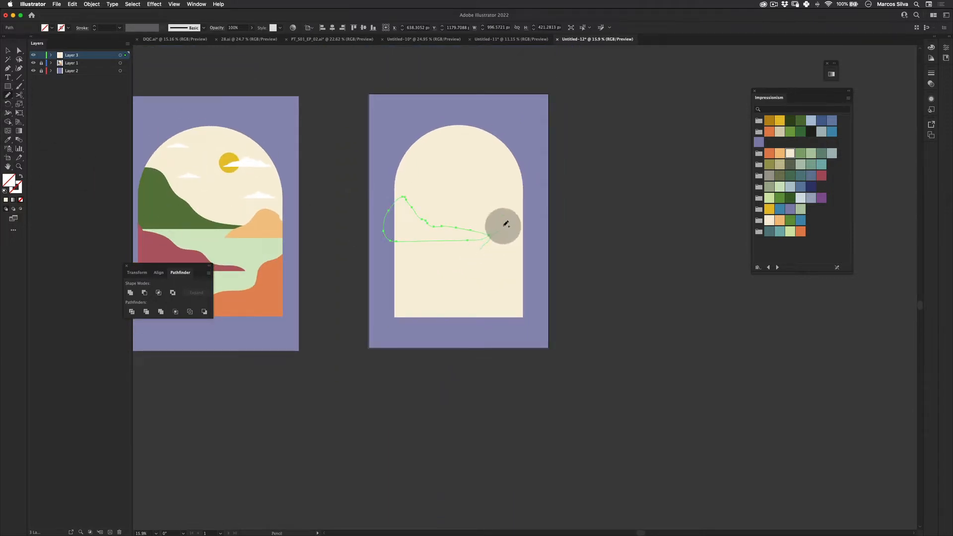
{"action": "mouse_move", "coordinate": [551, 244]}
{"action": "left_mouse_down"}
{"action": "mouse_move", "coordinate": [481, 251]}
{"action": "mouse_move", "coordinate": [522, 241]}
{"action": "mouse_move", "coordinate": [548, 214]}
{"action": "mouse_move", "coordinate": [576, 216]}
{"action": "mouse_move", "coordinate": [592, 244]}
{"action": "mouse_move", "coordinate": [511, 251]}
{"action": "left_mouse_up"}
{"action": "key", "text": "super+z"}
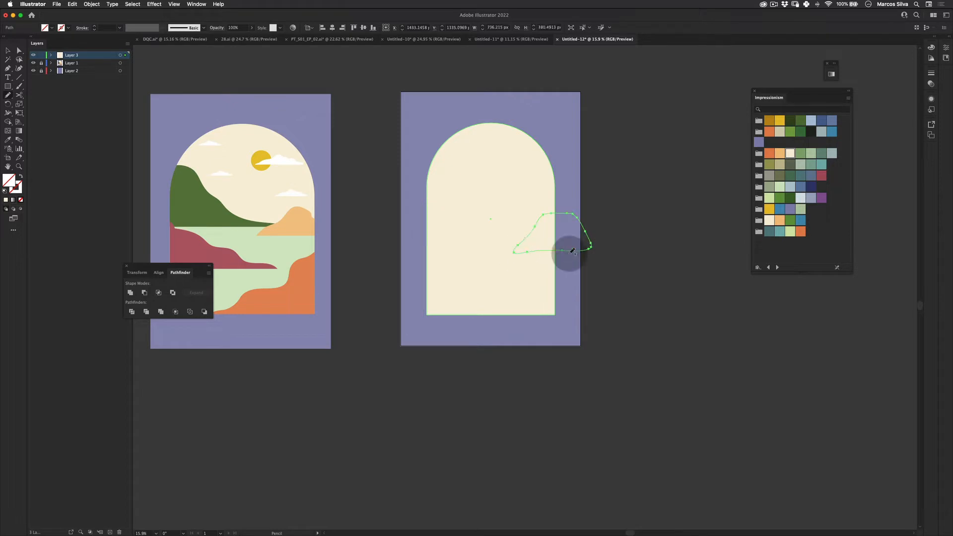
{"action": "key", "text": "super+z"}
{"action": "key", "text": "super+z"}
- Fill the remaining pencil shape with an orange swatch, then delete it
{"action": "key", "text": "v"}
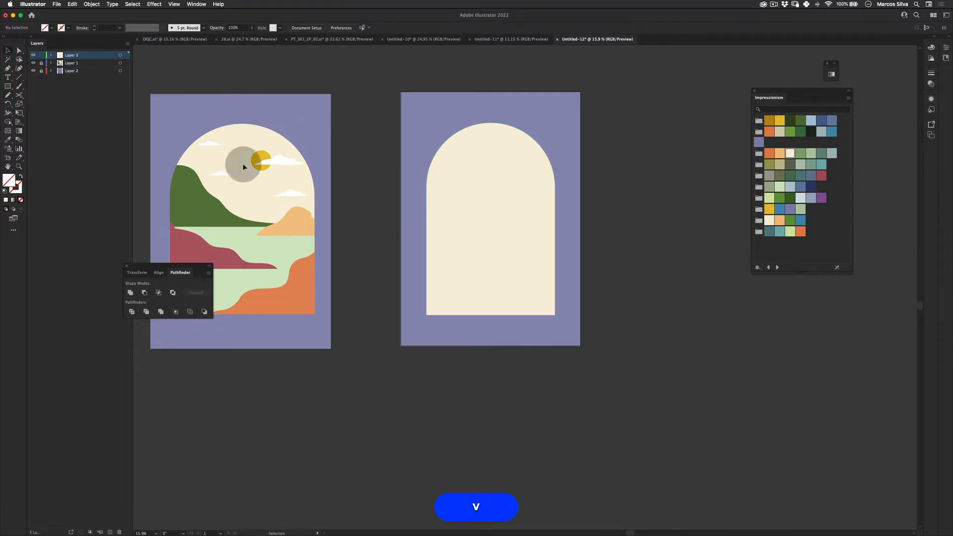
{"action": "left_click", "coordinate": [441, 237]}
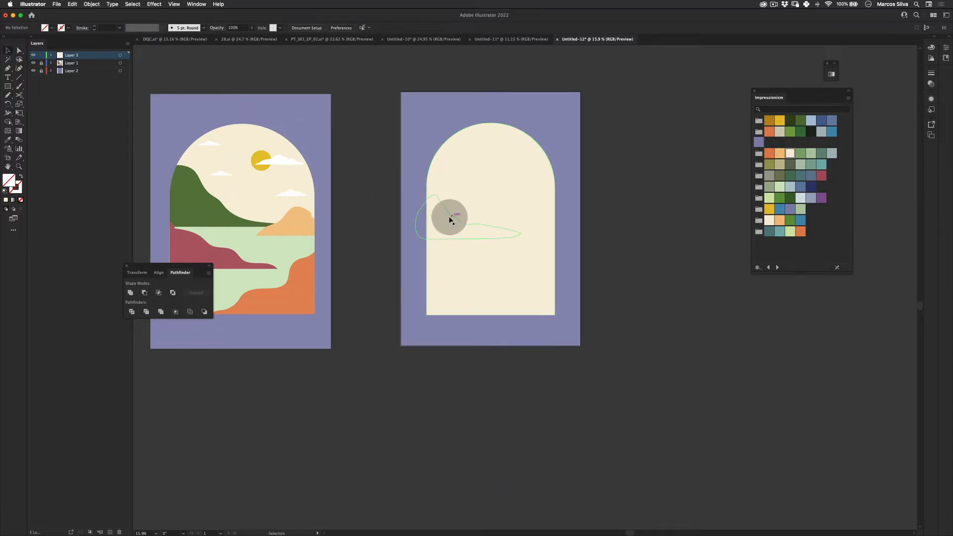
{"action": "left_click_drag", "start_coordinate": [377, 192], "coordinate": [444, 180]}
{"action": "left_click", "coordinate": [450, 147], "text": "shift"}
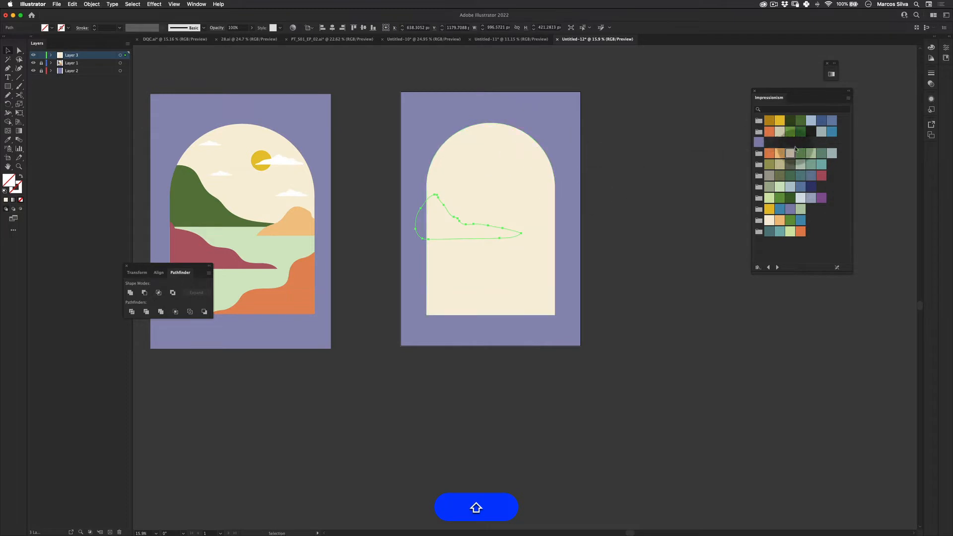
{"action": "left_click", "coordinate": [769, 154]}
{"action": "left_click", "coordinate": [498, 346]}
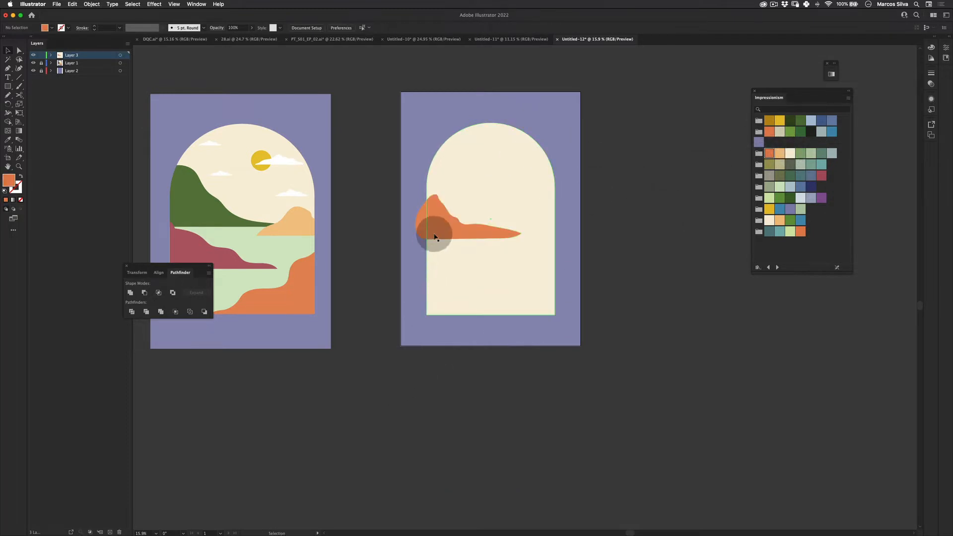
{"action": "left_click", "coordinate": [470, 230]}
{"action": "key", "text": "BackSpace"}
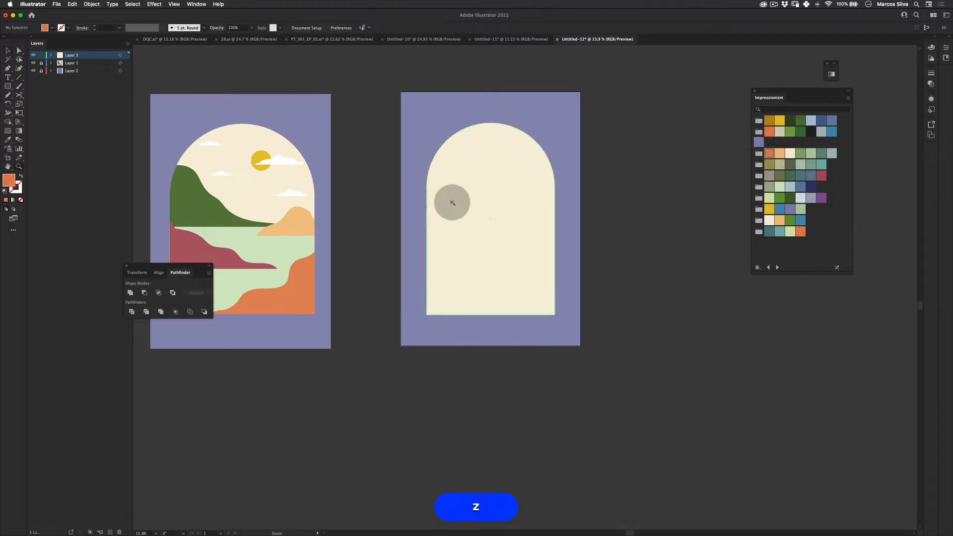
- Draw a closed hill shape with the Pencil tool across the arch's upper left side
{"action": "scroll", "coordinate": [441, 184], "scroll_direction": "up", "scroll_amount": 2}
{"action": "key", "text": "n"}
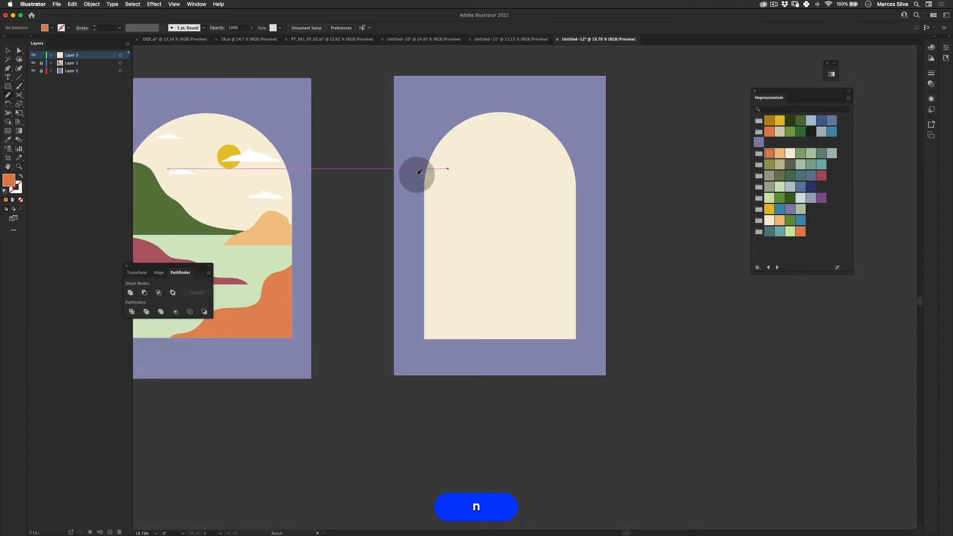
{"action": "left_click_drag", "start_coordinate": [420, 173], "coordinate": [450, 167]}
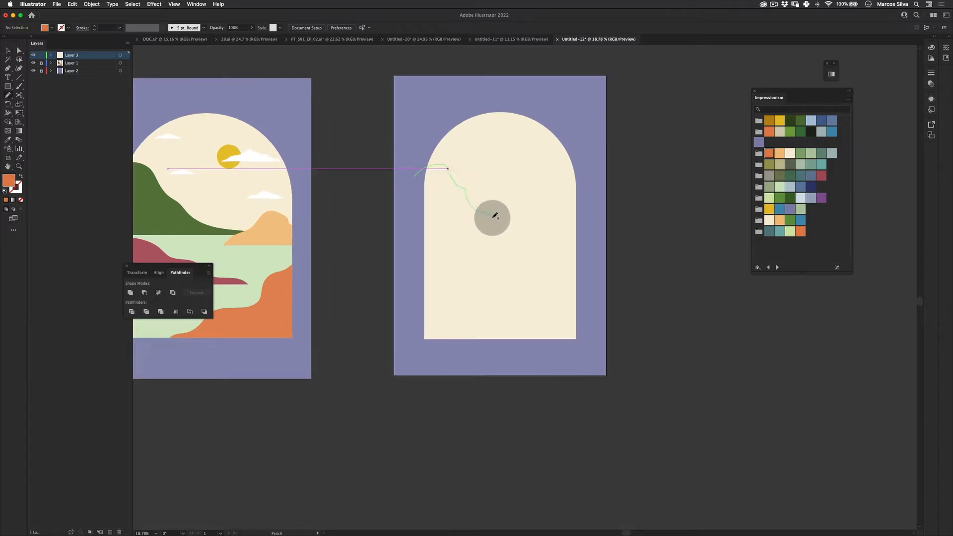
{"action": "mouse_move", "coordinate": [494, 215]}
{"action": "left_mouse_down"}
{"action": "mouse_move", "coordinate": [522, 230]}
{"action": "mouse_move", "coordinate": [419, 231]}
{"action": "mouse_move", "coordinate": [412, 189]}
{"action": "mouse_move", "coordinate": [433, 165]}
{"action": "left_mouse_up"}
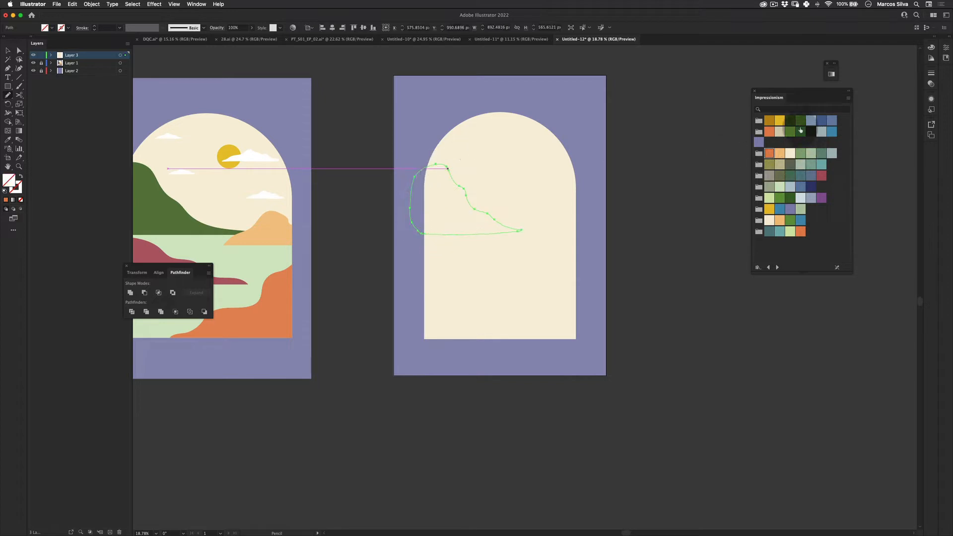
- Fill the hill shape with a dark green swatch
{"action": "left_click", "coordinate": [790, 120]}
{"action": "key", "text": "v"}
{"action": "left_click", "coordinate": [800, 120]}
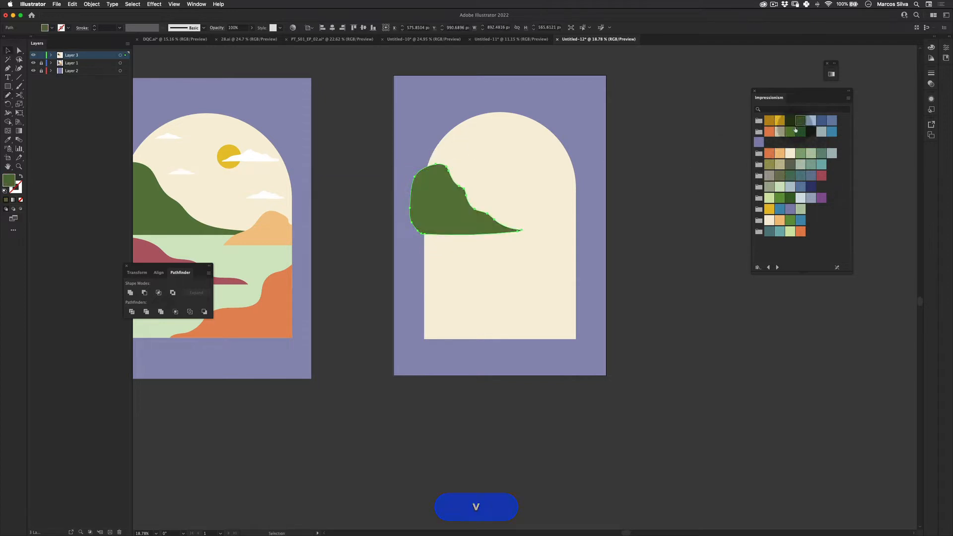
- Draw a hill shape across the arch's right edge with the Pencil tool and fill it with an orange swatch
{"action": "left_click", "coordinate": [709, 276]}
{"action": "left_click_drag", "start_coordinate": [513, 232], "coordinate": [511, 237]}
{"action": "left_click", "coordinate": [8, 94]}
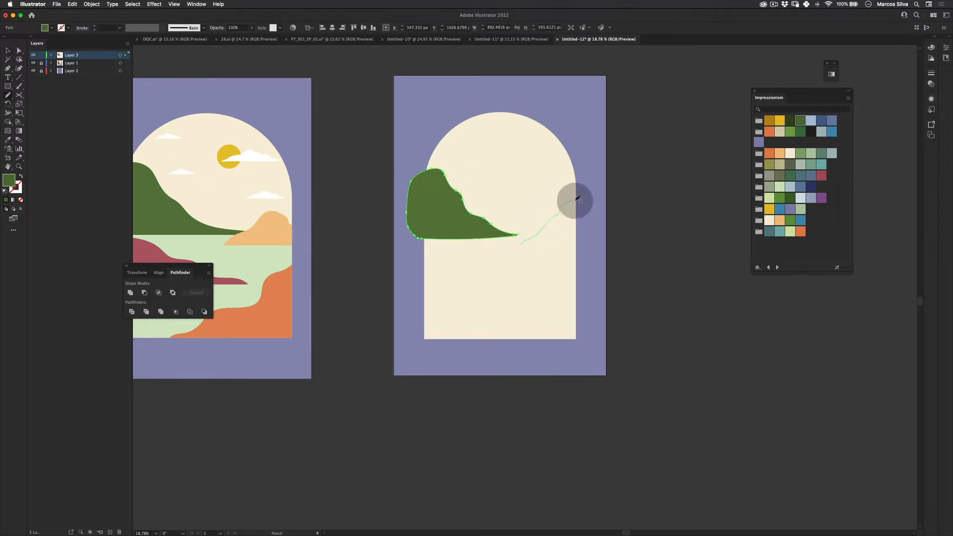
{"action": "left_click_drag", "start_coordinate": [610, 236], "coordinate": [522, 246]}
{"action": "left_click", "coordinate": [769, 153]}
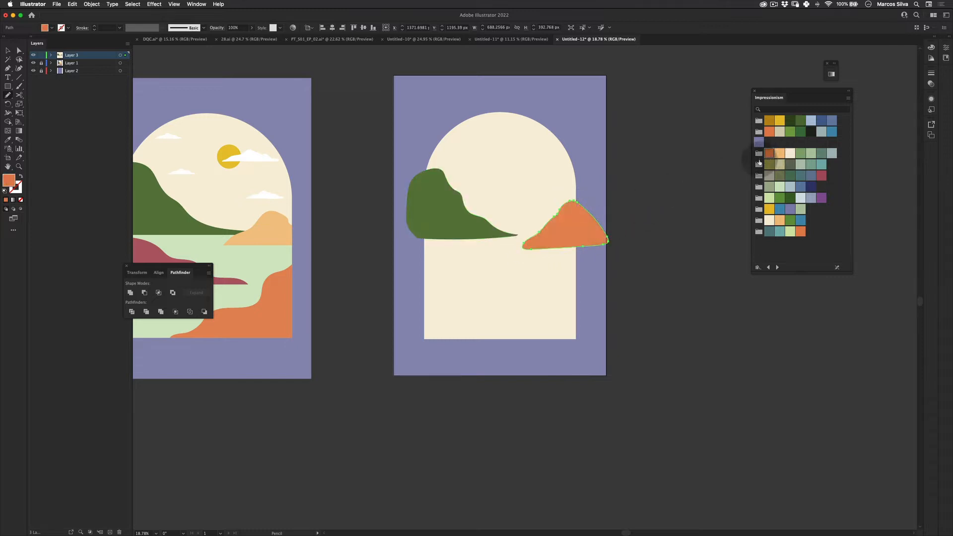
- Draw a lower hill shape on the arch's left side with the Pencil tool and fill it with a crimson swatch
{"action": "left_click_drag", "start_coordinate": [595, 220], "coordinate": [670, 198]}
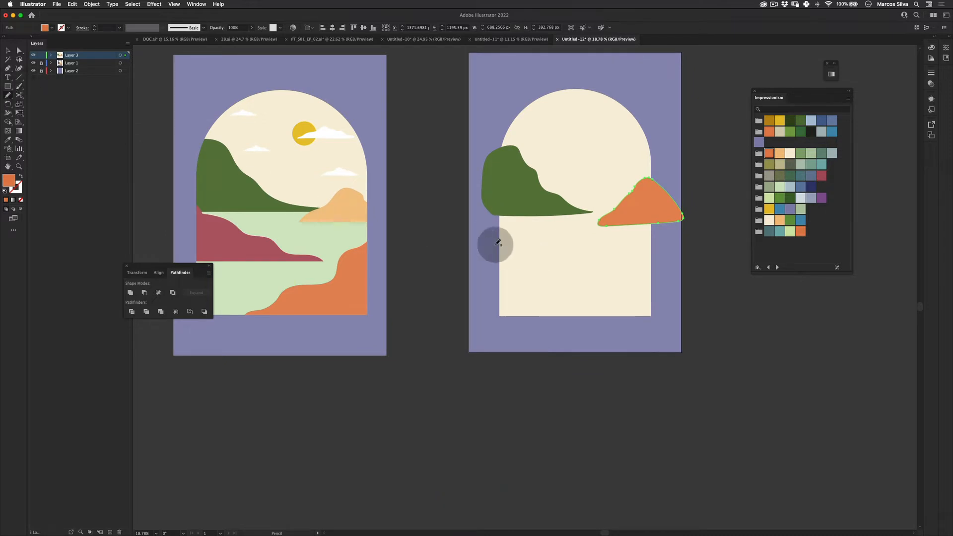
{"action": "mouse_move", "coordinate": [524, 241]}
{"action": "left_mouse_down"}
{"action": "mouse_move", "coordinate": [602, 260]}
{"action": "mouse_move", "coordinate": [585, 273]}
{"action": "mouse_move", "coordinate": [529, 274]}
{"action": "mouse_move", "coordinate": [520, 263]}
{"action": "left_mouse_up"}
{"action": "key", "text": "super+z"}
{"action": "mouse_move", "coordinate": [485, 229]}
{"action": "left_mouse_down"}
{"action": "mouse_move", "coordinate": [508, 224]}
{"action": "mouse_move", "coordinate": [599, 267]}
{"action": "mouse_move", "coordinate": [490, 271]}
{"action": "mouse_move", "coordinate": [496, 224]}
{"action": "left_mouse_up"}
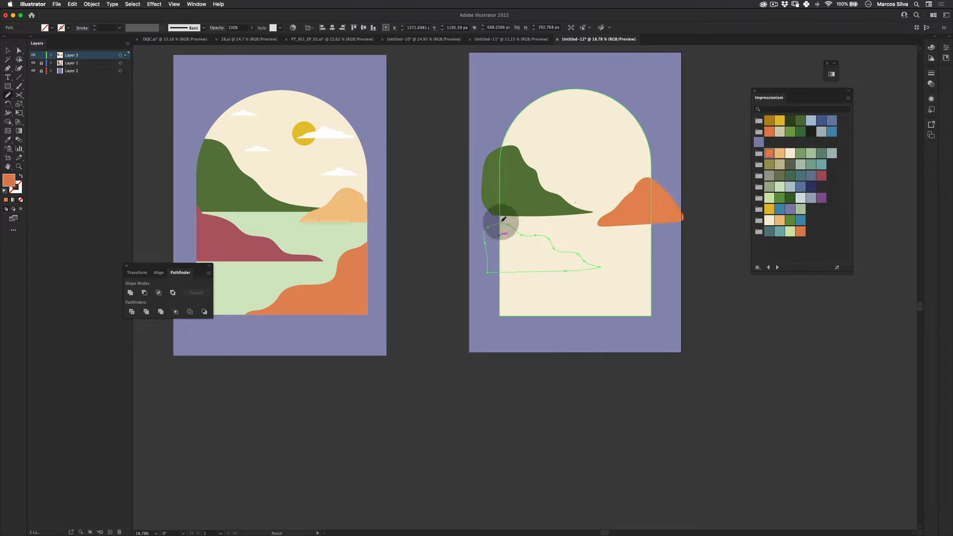
{"action": "left_click", "coordinate": [821, 175]}
{"action": "key", "text": "v"}
{"action": "left_click", "coordinate": [707, 283]}
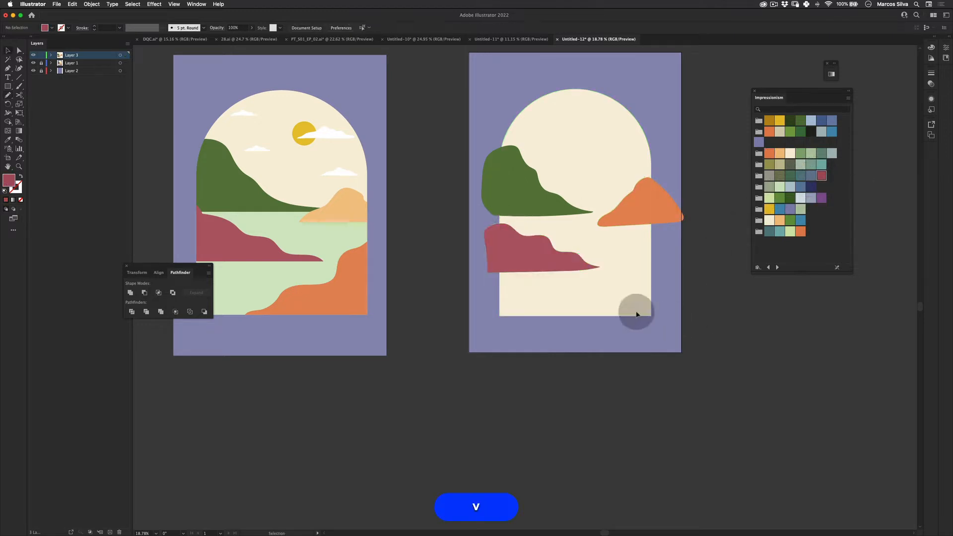
- Resize the orange hill with Free Transform, pulling its right edge inward
{"action": "left_click_drag", "start_coordinate": [480, 272], "coordinate": [451, 285]}
{"action": "left_click", "coordinate": [623, 215]}
{"action": "key", "text": "e"}
{"action": "left_click_drag", "start_coordinate": [682, 241], "coordinate": [628, 228]}
{"action": "key", "text": "v"}
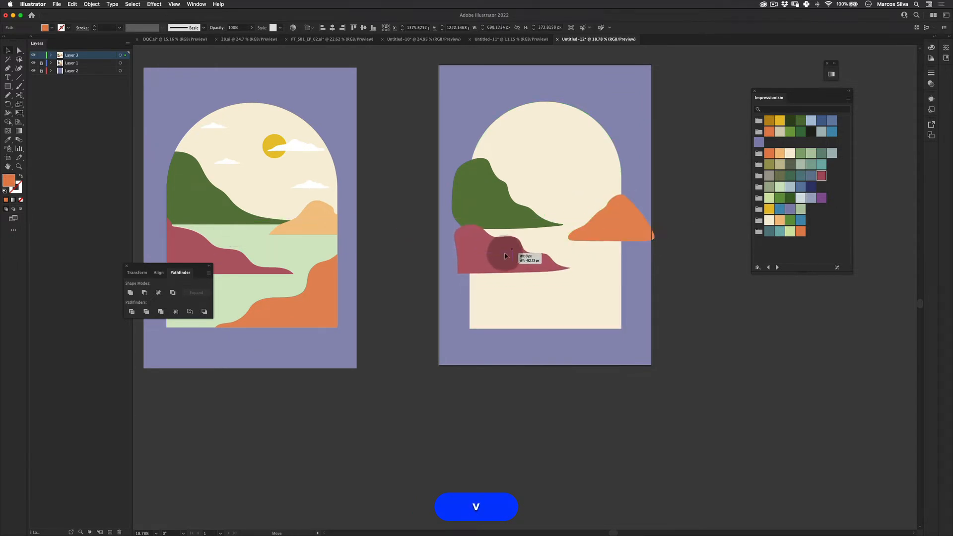
- Enlarge the dark green hill toward the artboard's upper left corner with Free Transform
{"action": "left_click_drag", "start_coordinate": [504, 256], "coordinate": [504, 255]}
{"action": "left_click_drag", "start_coordinate": [513, 206], "coordinate": [511, 207]}
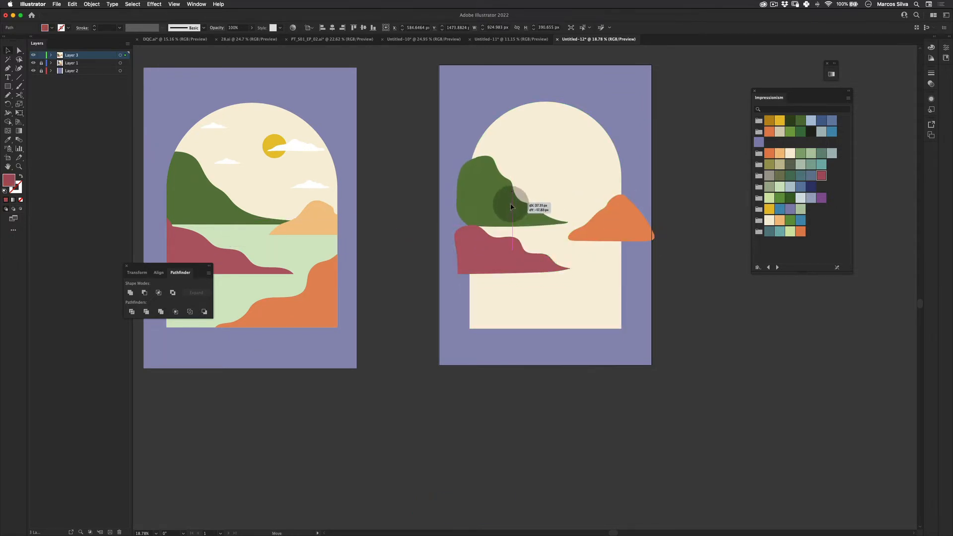
{"action": "key", "text": "e"}
{"action": "left_click_drag", "start_coordinate": [454, 159], "coordinate": [436, 147]}
{"action": "key", "text": "shift+e"}
{"action": "key", "text": "e"}
{"action": "left_click_drag", "start_coordinate": [603, 251], "coordinate": [603, 253]}
{"action": "key", "text": "v"}
{"action": "left_click", "coordinate": [688, 227]}
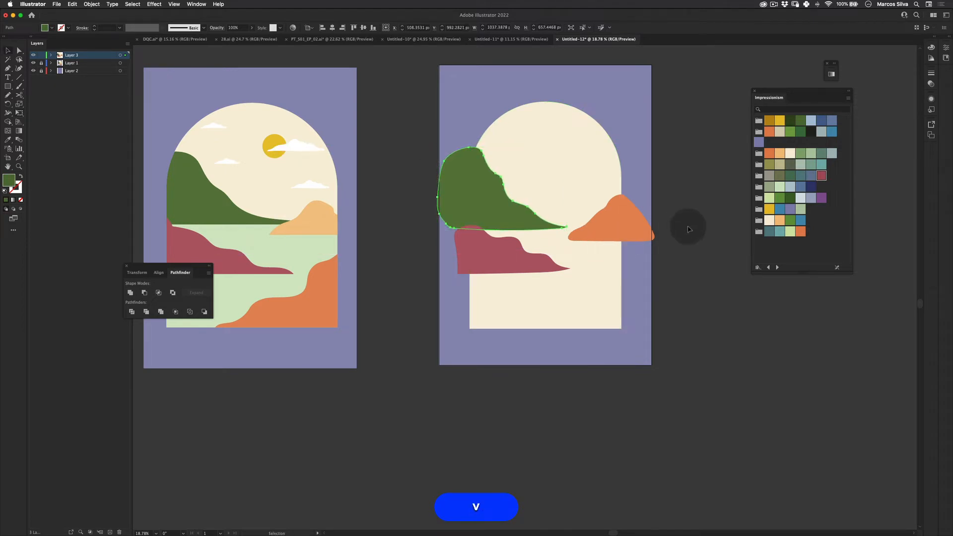
- Widen the dark green hill to the right with Free Transform
{"action": "left_click", "coordinate": [556, 231]}
{"action": "key", "text": "e"}
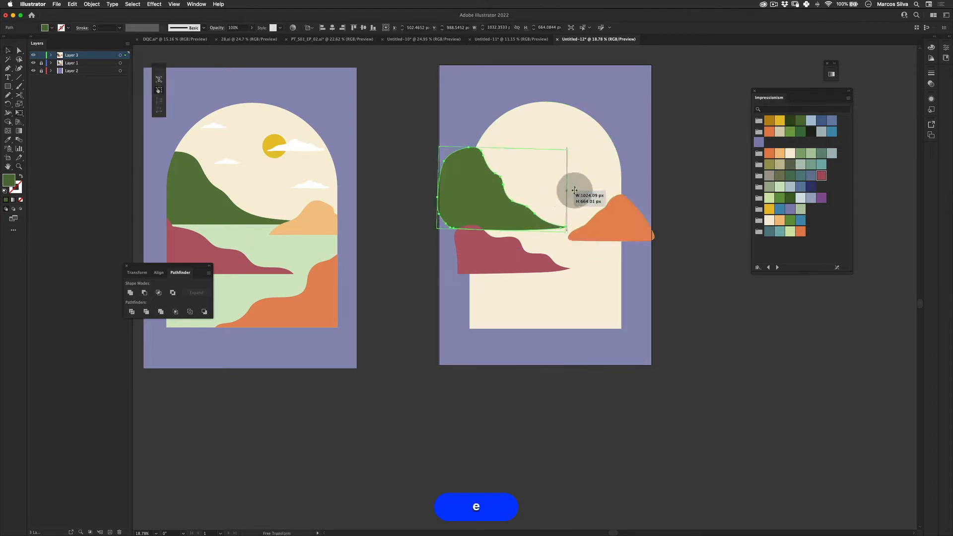
{"action": "left_click_drag", "start_coordinate": [574, 190], "coordinate": [601, 189]}
{"action": "key", "text": "v"}
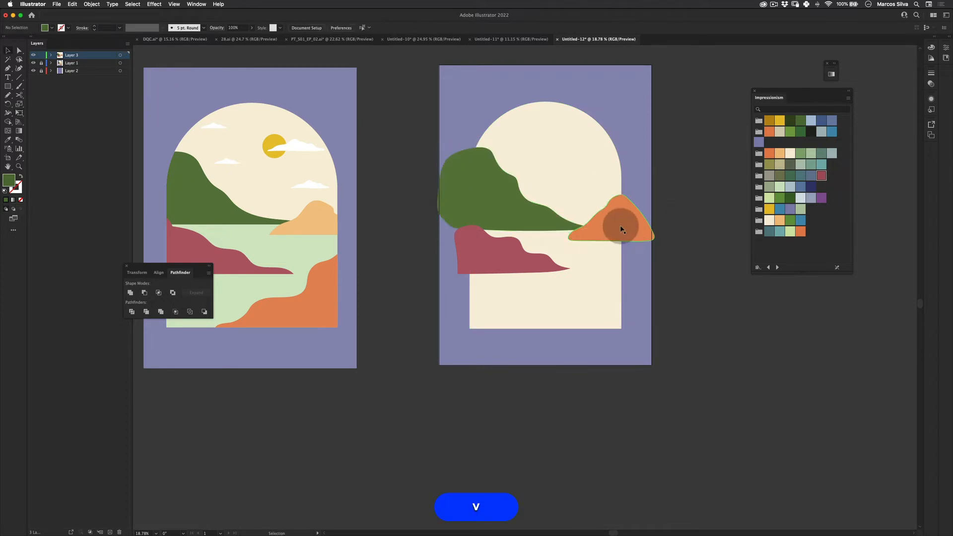
- Stretch the crimson hill slightly to the right and down with Free Transform
{"action": "left_click", "coordinate": [595, 228]}
{"action": "left_click", "coordinate": [486, 166], "text": "shift"}
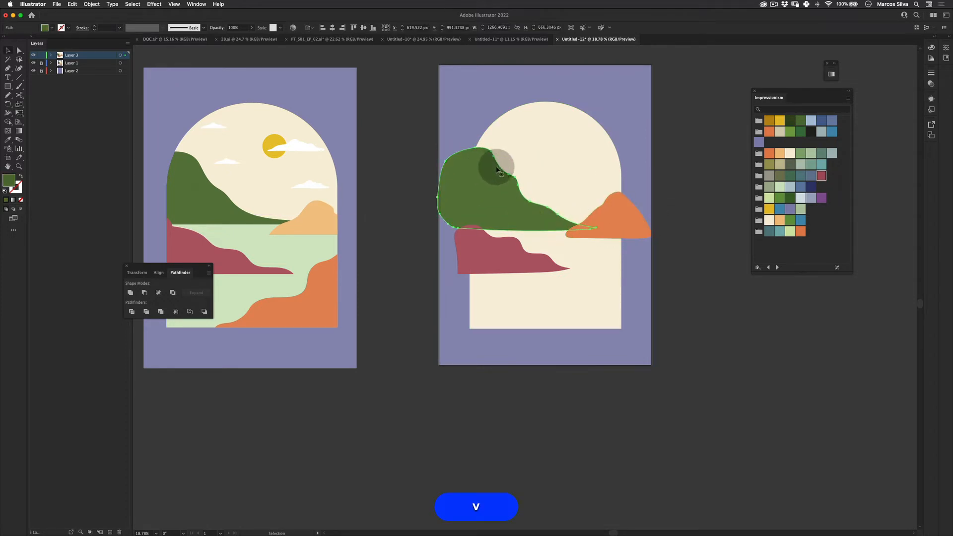
{"action": "left_click", "coordinate": [498, 252]}
{"action": "key", "text": "e"}
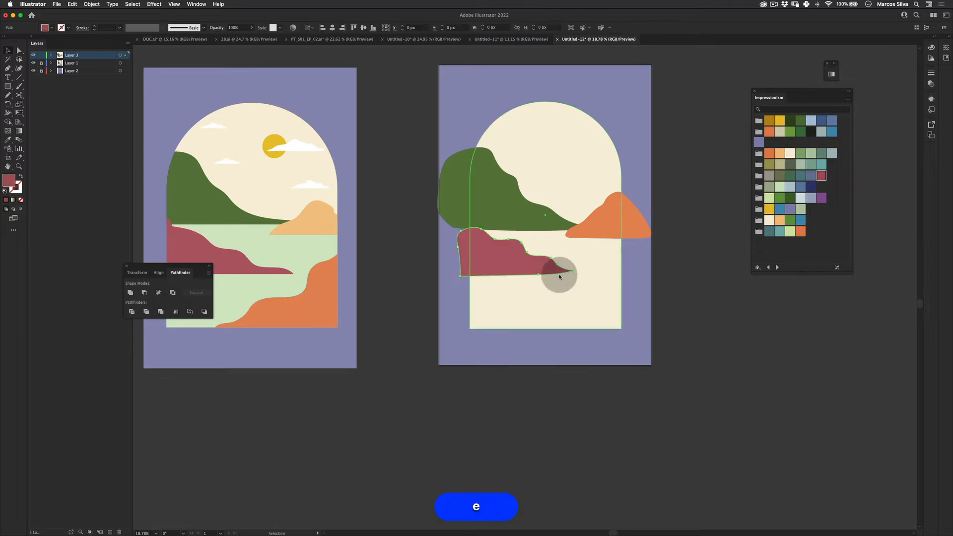
{"action": "left_click_drag", "start_coordinate": [572, 251], "coordinate": [578, 256]}
{"action": "key", "text": "v"}
{"action": "left_click", "coordinate": [638, 300]}
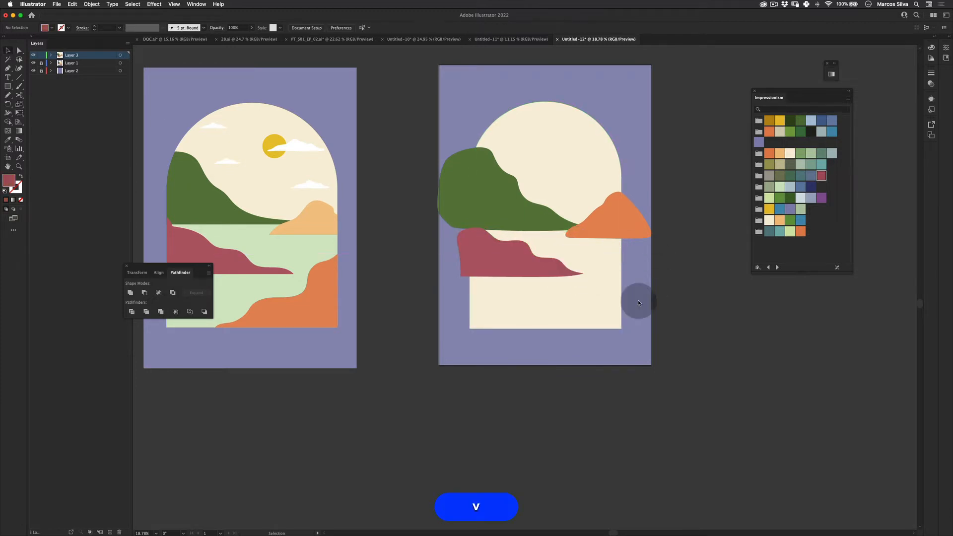
- Draw a large foreground hill across the arch's lower right with the Pencil tool and fill it with an orange swatch
{"action": "key", "text": "n"}
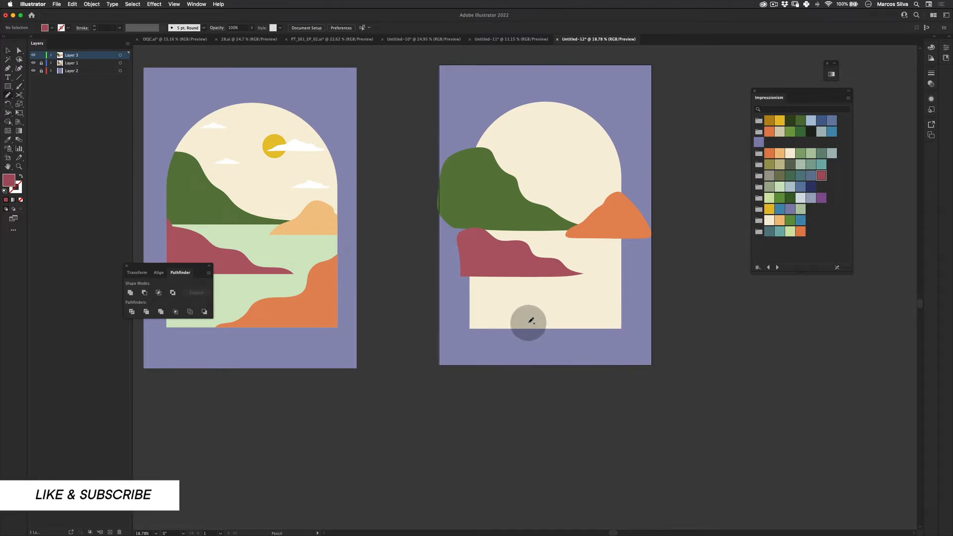
{"action": "left_click_drag", "start_coordinate": [555, 313], "coordinate": [594, 295]}
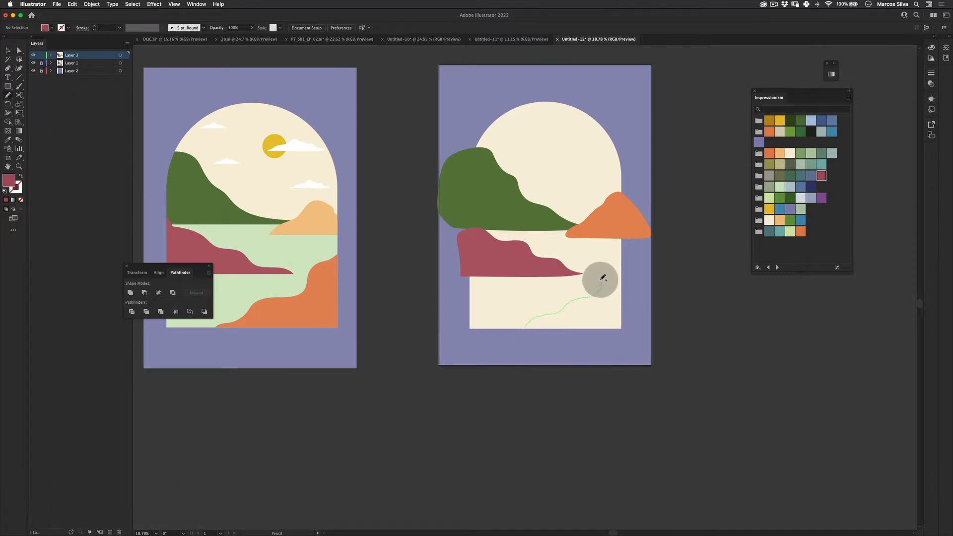
{"action": "mouse_move", "coordinate": [644, 245]}
{"action": "left_mouse_down"}
{"action": "mouse_move", "coordinate": [648, 329]}
{"action": "mouse_move", "coordinate": [546, 342]}
{"action": "mouse_move", "coordinate": [516, 335]}
{"action": "left_mouse_up"}
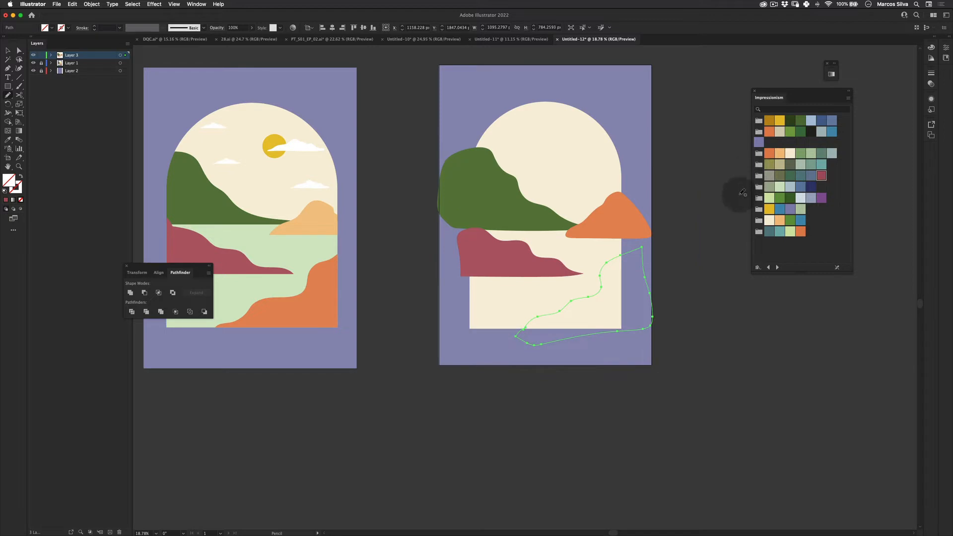
{"action": "left_click", "coordinate": [800, 231]}
{"action": "key", "text": "v"}
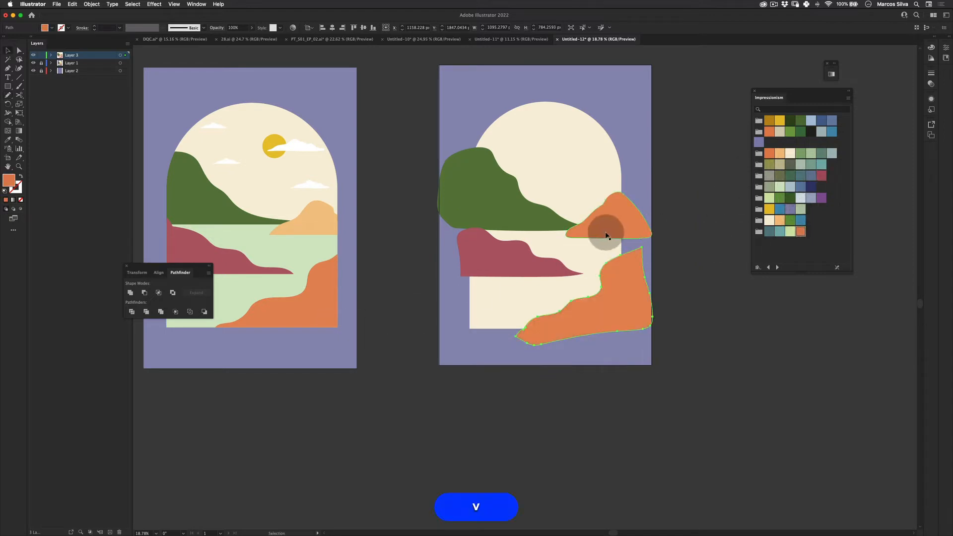
- Recolor the upper right hill with a light peach swatch
{"action": "left_click", "coordinate": [608, 226]}
{"action": "left_click", "coordinate": [779, 153]}
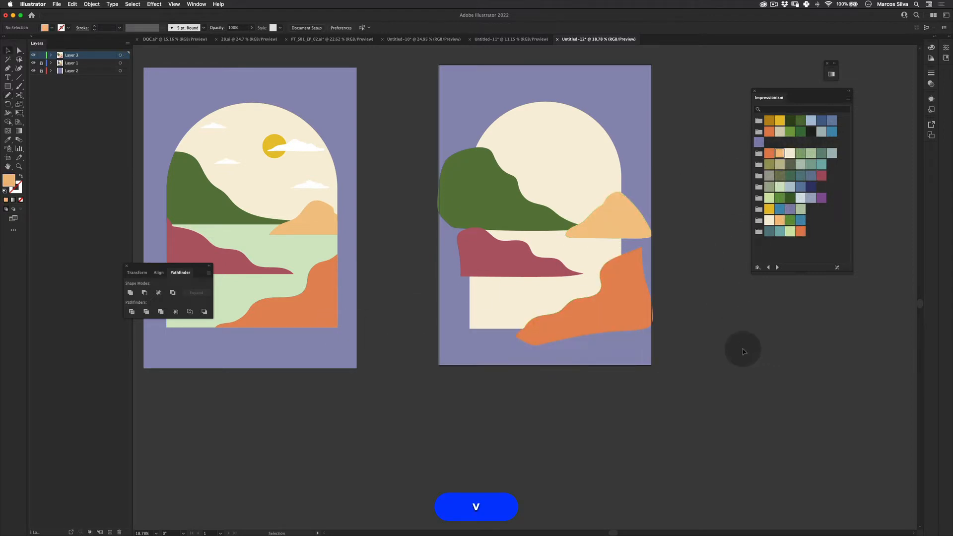
{"action": "left_click", "coordinate": [544, 418]}
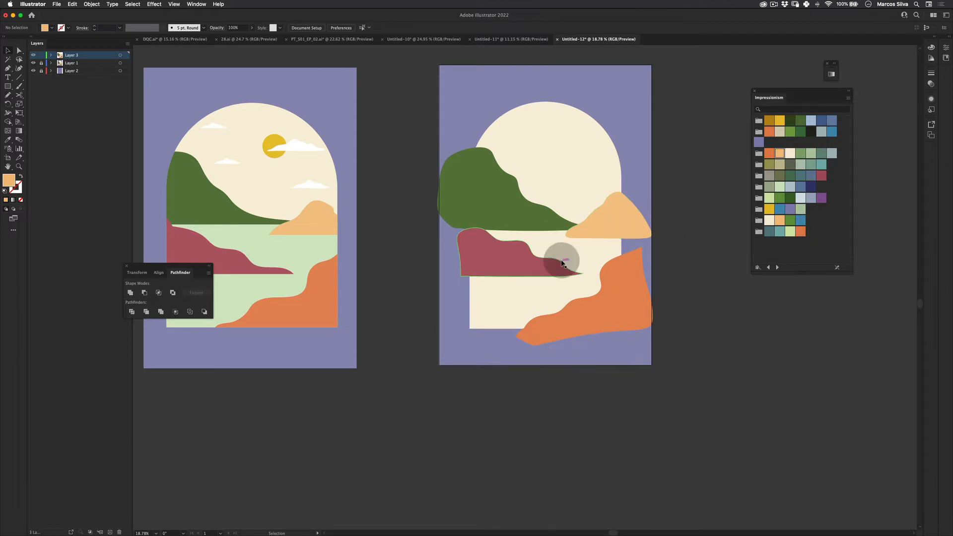
- Select the arch and paste a copy of it in place on top
{"action": "left_click_drag", "start_coordinate": [527, 296], "coordinate": [462, 326]}
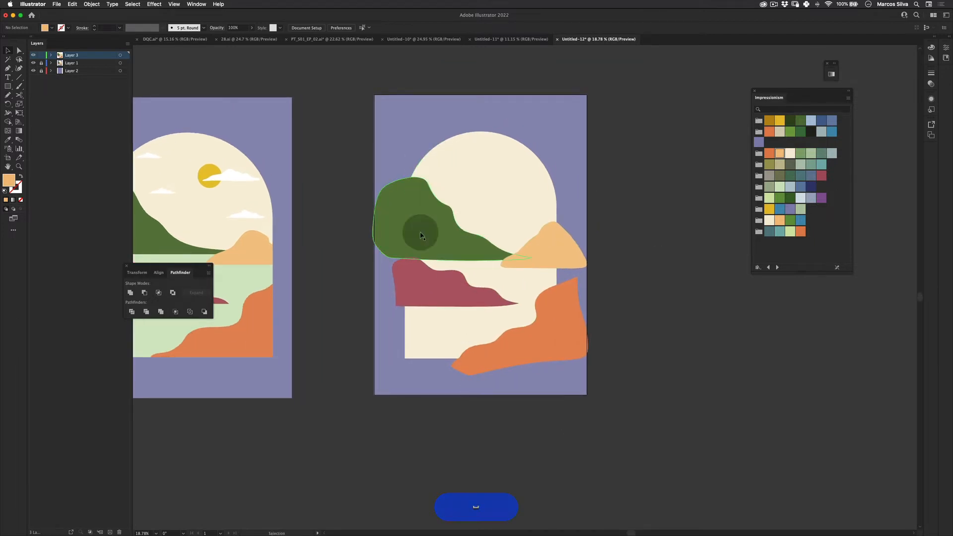
{"action": "left_click", "coordinate": [410, 348]}
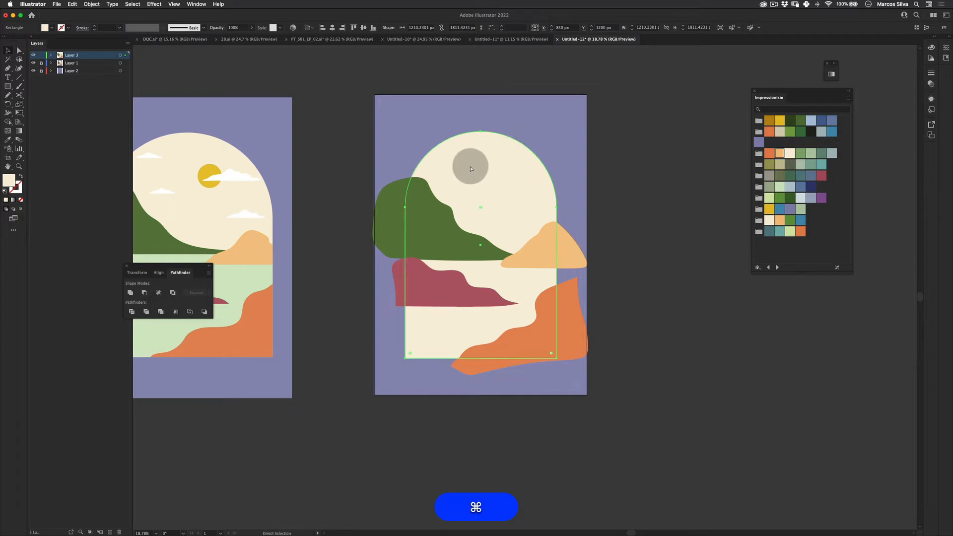
{"action": "left_click", "coordinate": [72, 4]}
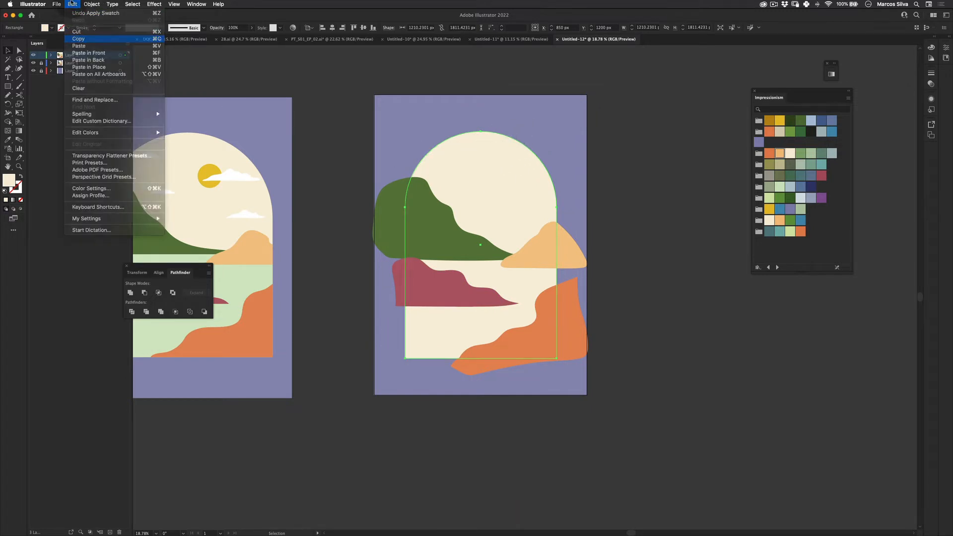
{"action": "left_click", "coordinate": [89, 67]}
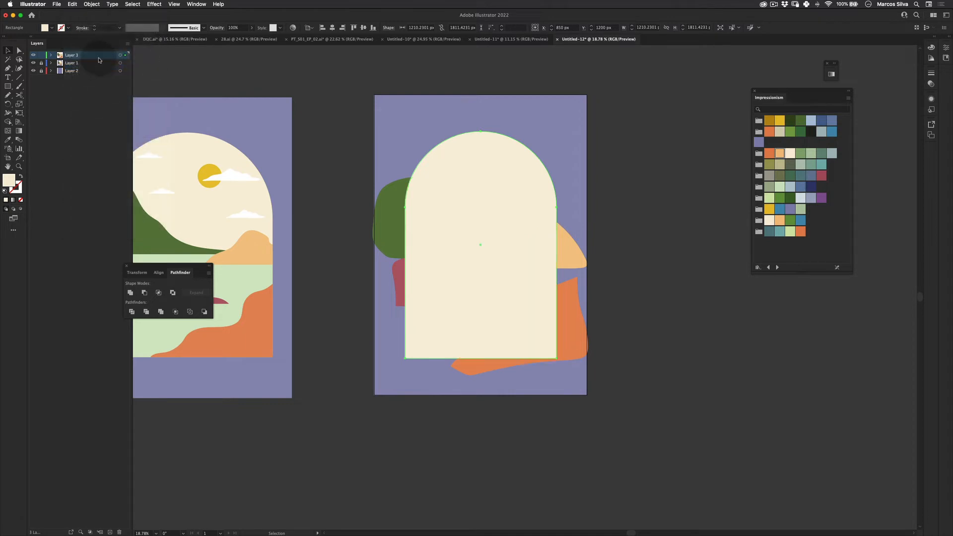
- Intersect the green hill with the arch copy using Pathfinder and fill the result with a dark green swatch
{"action": "left_click", "coordinate": [393, 202], "text": "shift"}
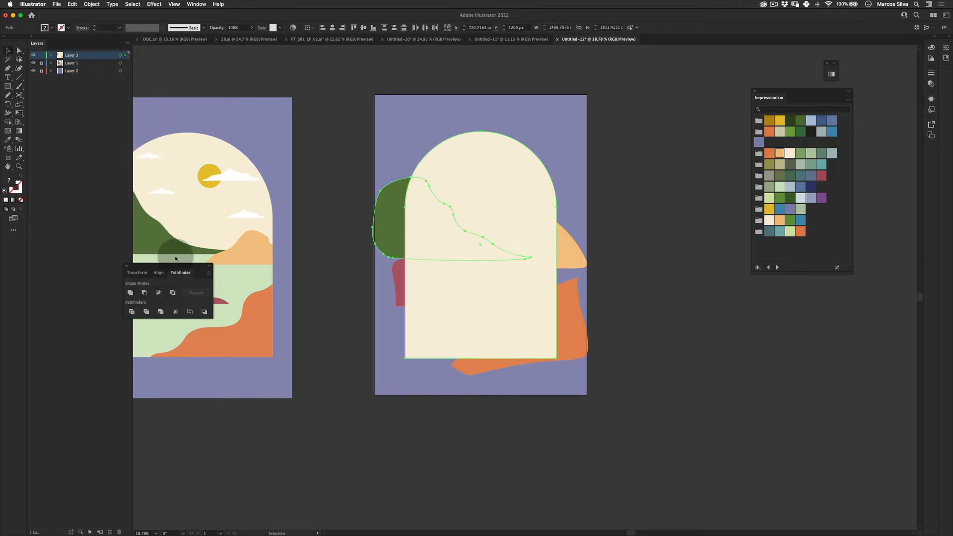
{"action": "left_click", "coordinate": [199, 3]}
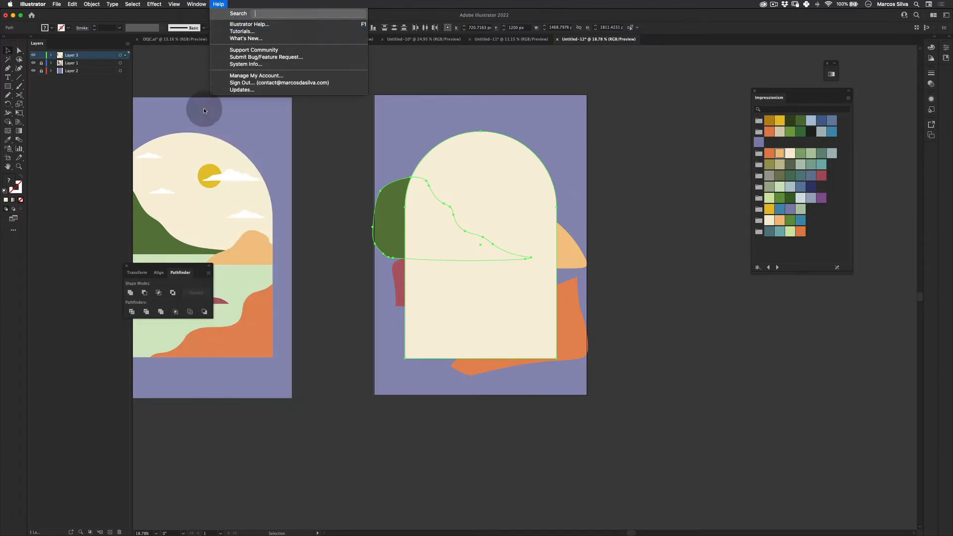
{"action": "mouse_move", "coordinate": [203, 4]}
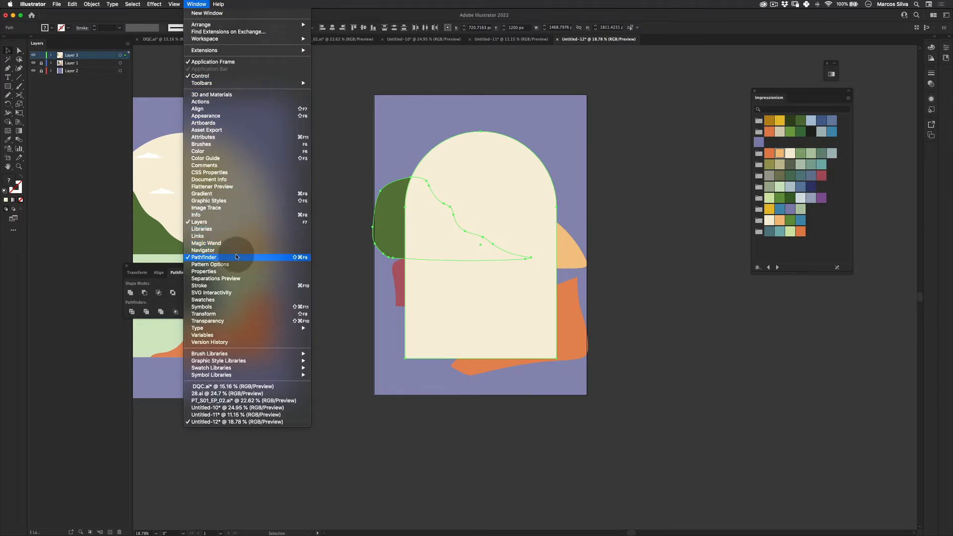
{"action": "left_click", "coordinate": [163, 290]}
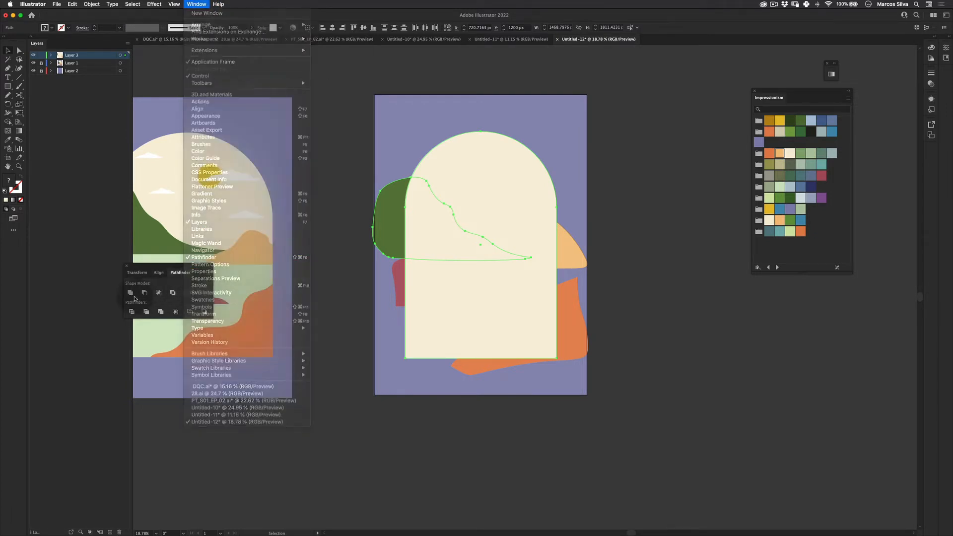
{"action": "left_click", "coordinate": [159, 294]}
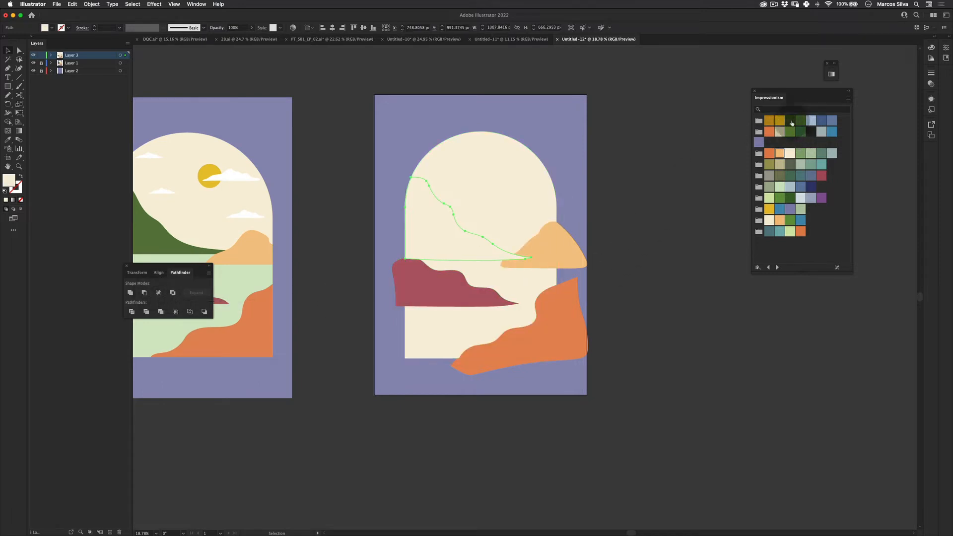
{"action": "left_click", "coordinate": [789, 121]}
{"action": "key", "text": "v"}
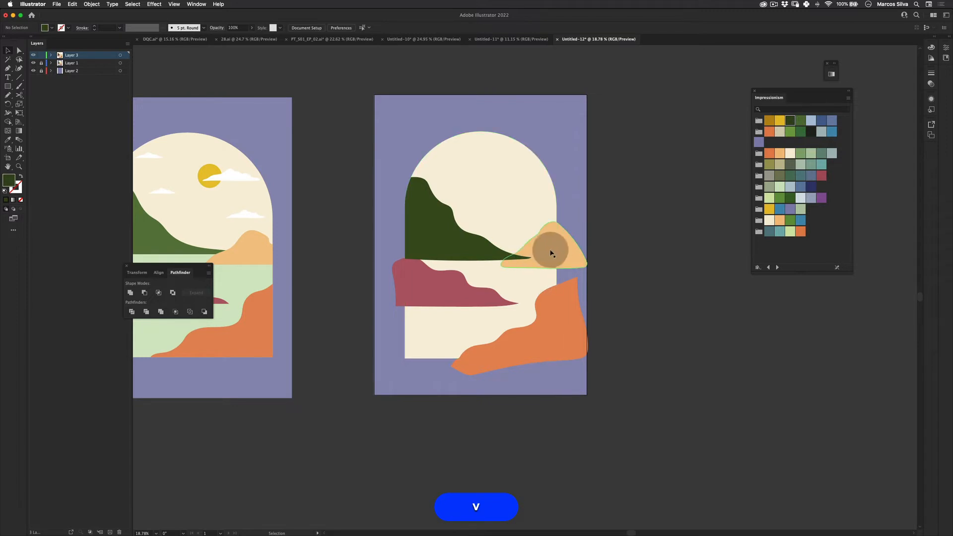
- Select the peach hill and paste another arch copy in front
{"action": "left_click", "coordinate": [552, 249]}
{"action": "left_click", "coordinate": [73, 4]}
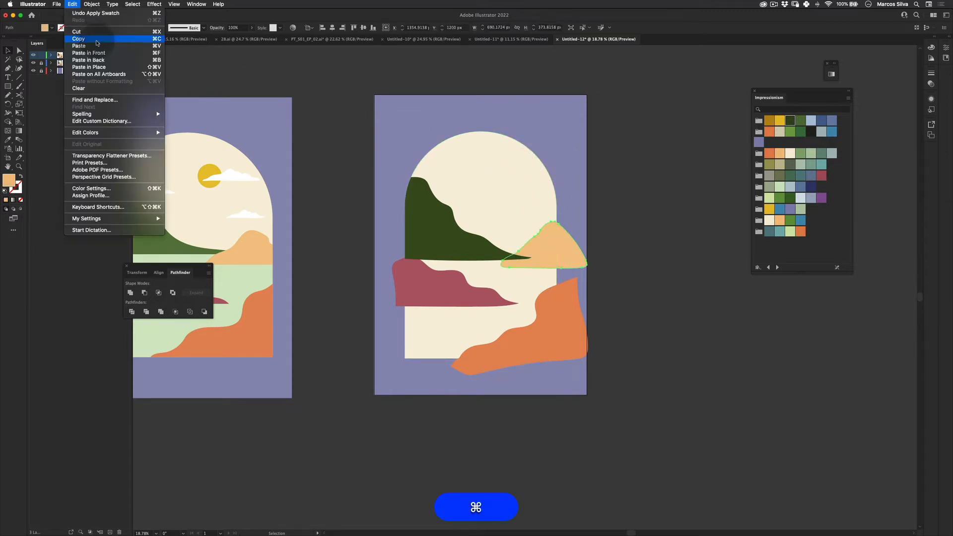
{"action": "left_click", "coordinate": [98, 53]}
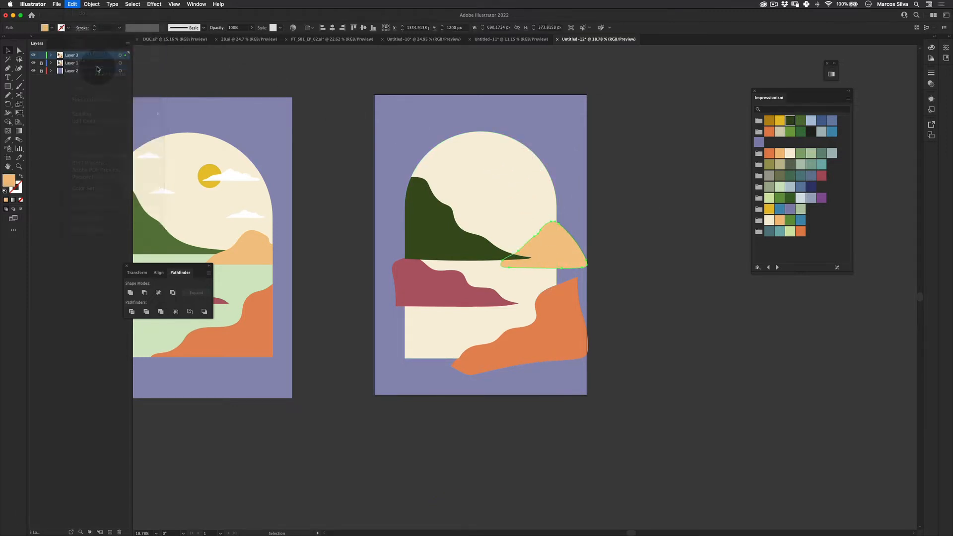
- Intersect the peach hill with the arch copy using Pathfinder and refill it with the light peach swatch
{"action": "left_click", "coordinate": [571, 246], "text": "shift"}
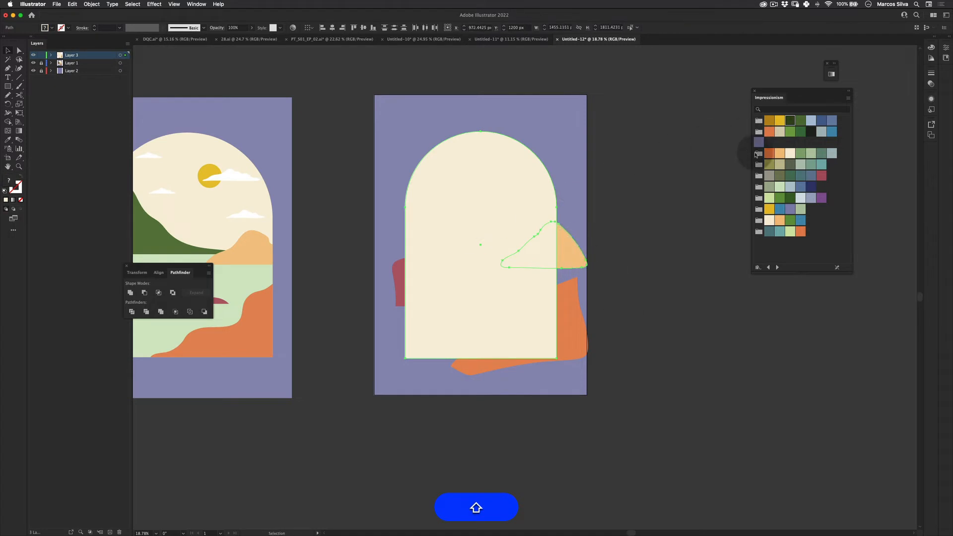
{"action": "left_click", "coordinate": [159, 294]}
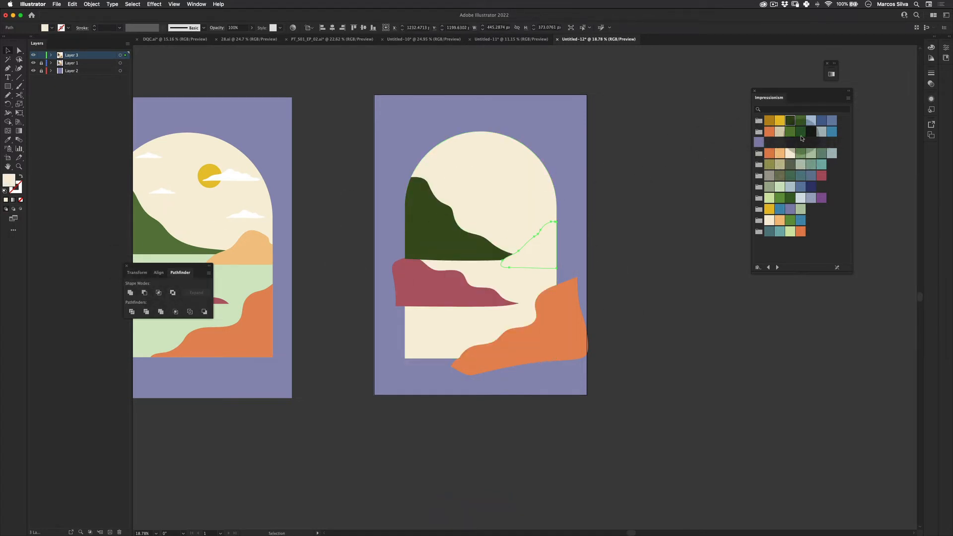
{"action": "left_click", "coordinate": [779, 154]}
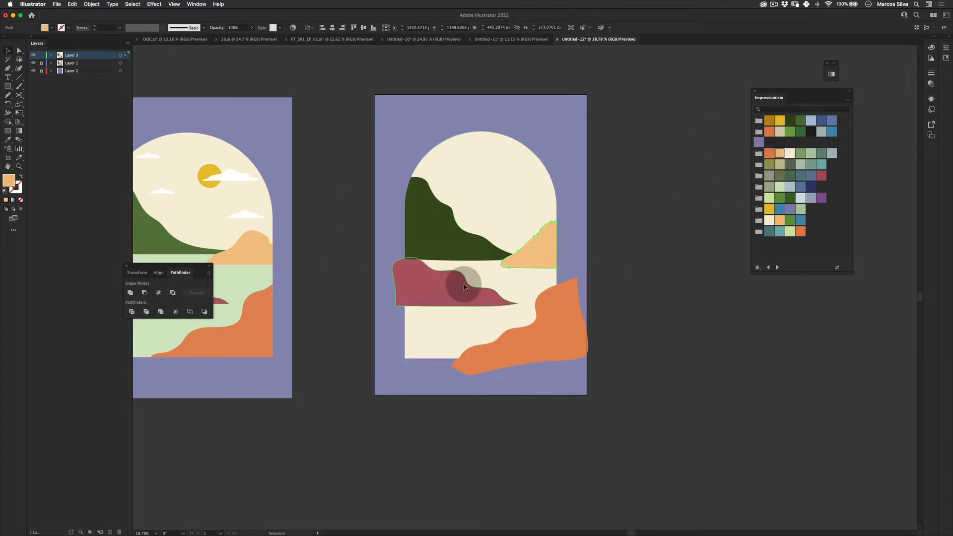
- Paste another copy of the arch in place over the red hill
{"action": "left_click", "coordinate": [72, 4]}
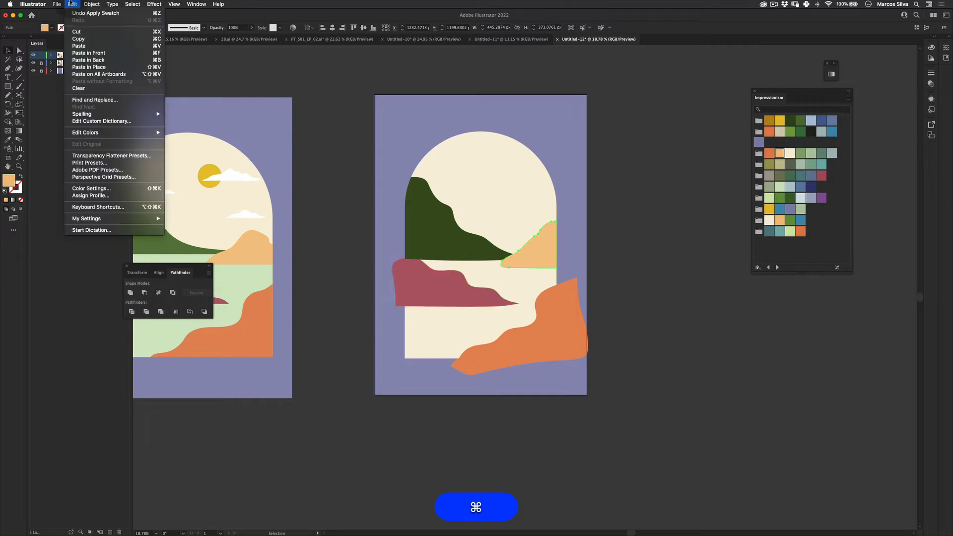
{"action": "left_click", "coordinate": [104, 68]}
- Crop the red hill with the arch copy using Pathfinder and refill it with the dark red swatch
{"action": "left_click", "coordinate": [400, 281], "text": "shift"}
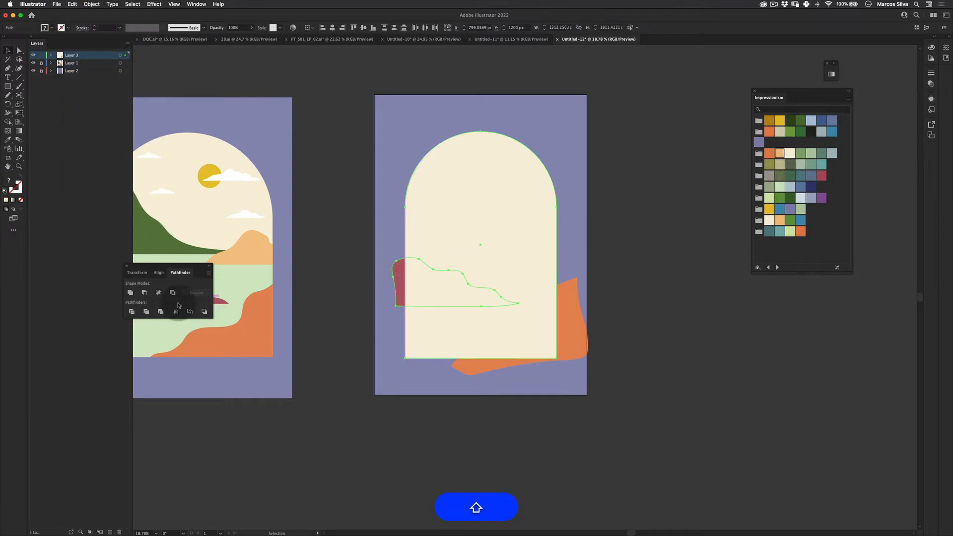
{"action": "left_click", "coordinate": [175, 310]}
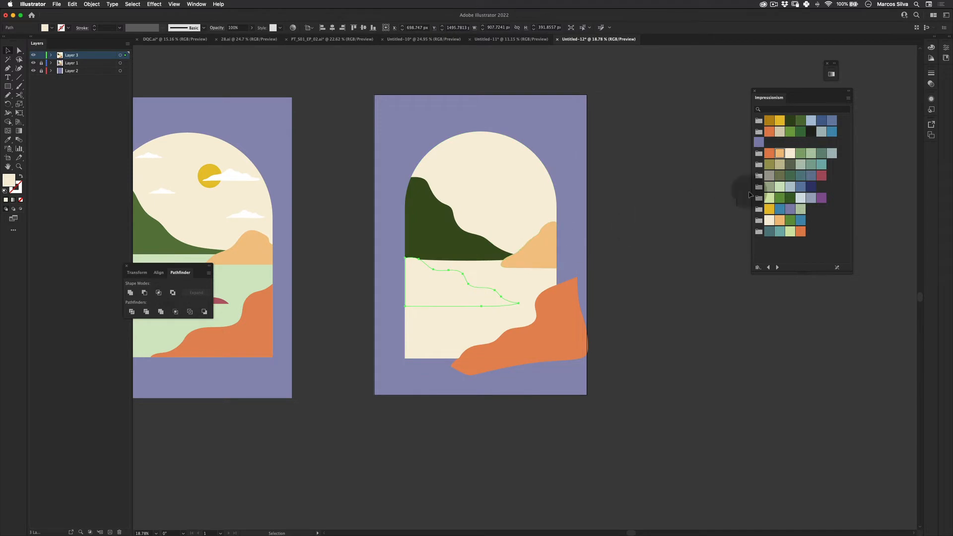
{"action": "left_click", "coordinate": [822, 175]}
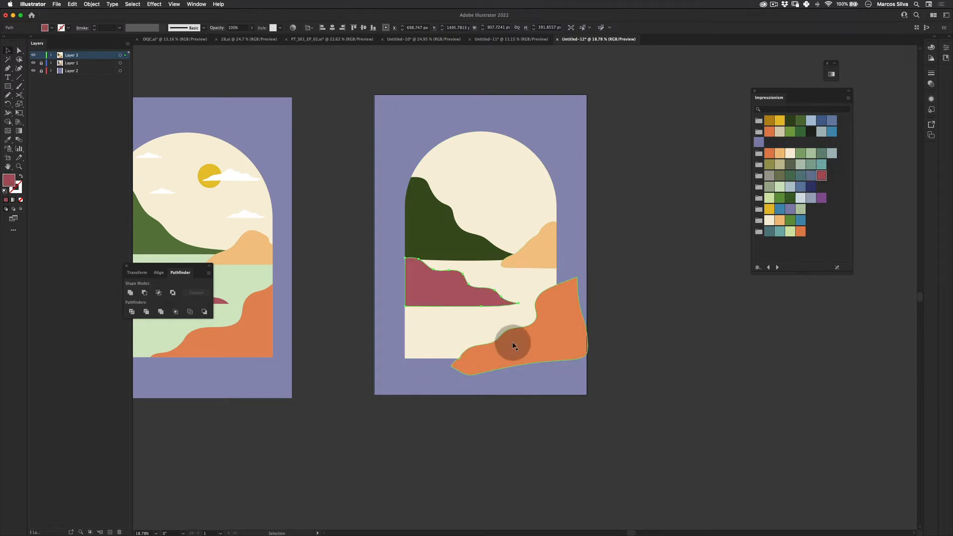
- Paste another arch copy in place on top of the orange hill
{"action": "left_click", "coordinate": [72, 4]}
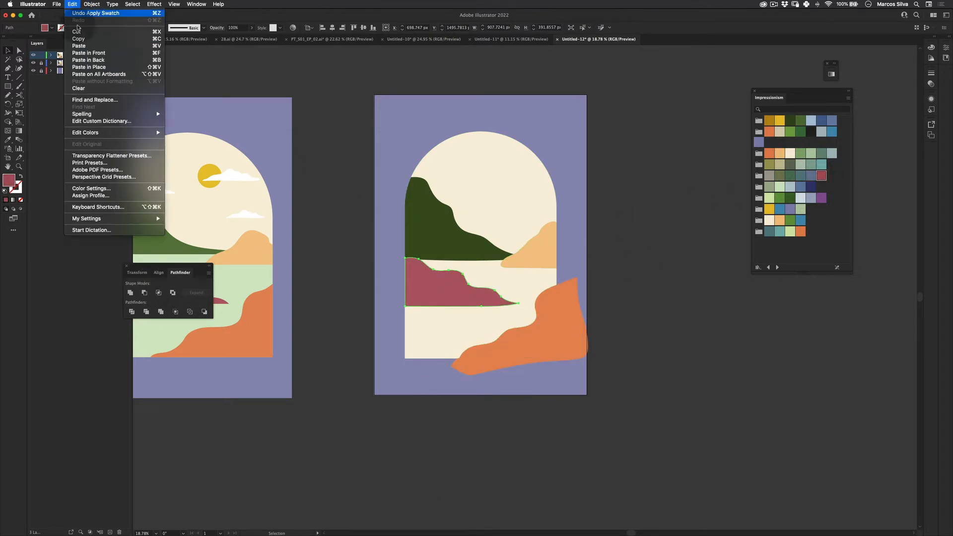
{"action": "left_click", "coordinate": [102, 68]}
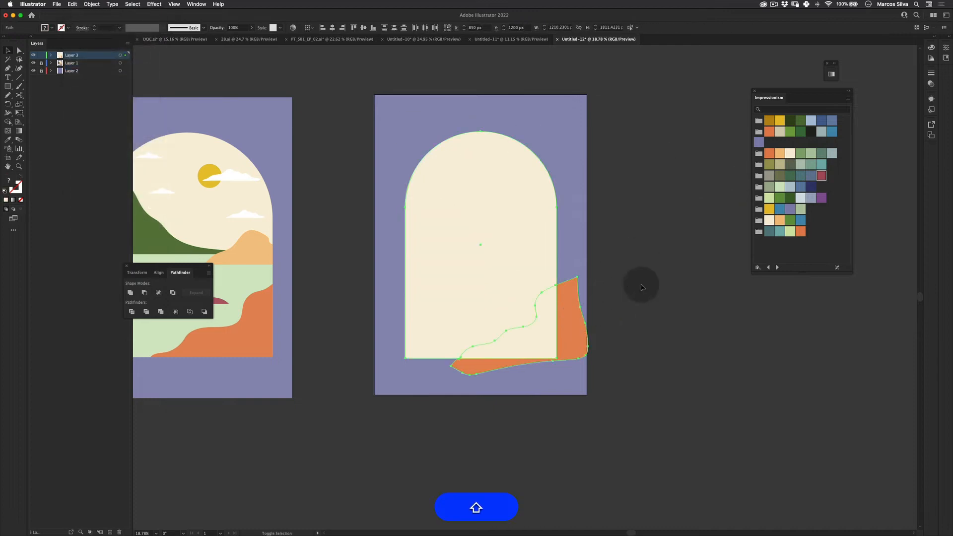
- Intersect the orange hill with the arch copy using Pathfinder and refill it with the orange swatch
{"action": "left_click", "coordinate": [145, 293]}
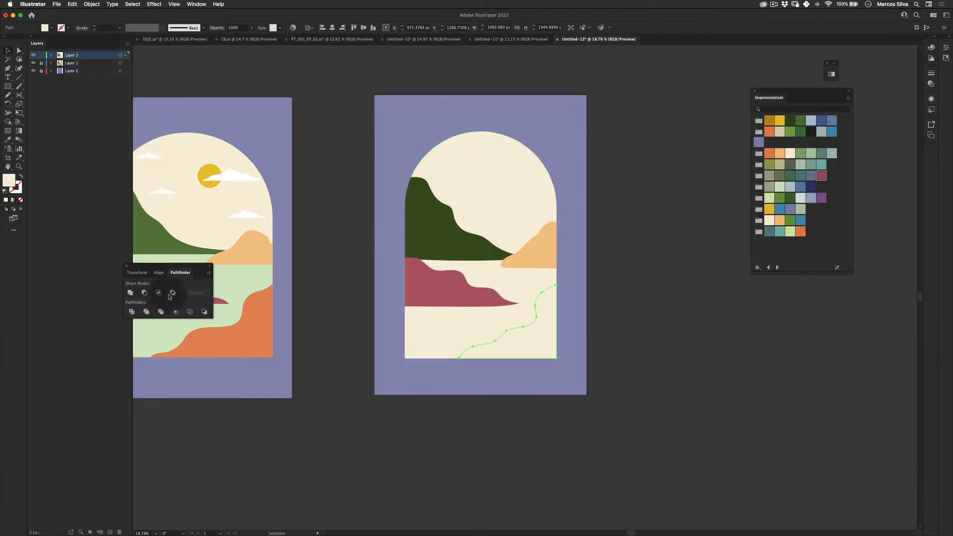
{"action": "left_click", "coordinate": [803, 233]}
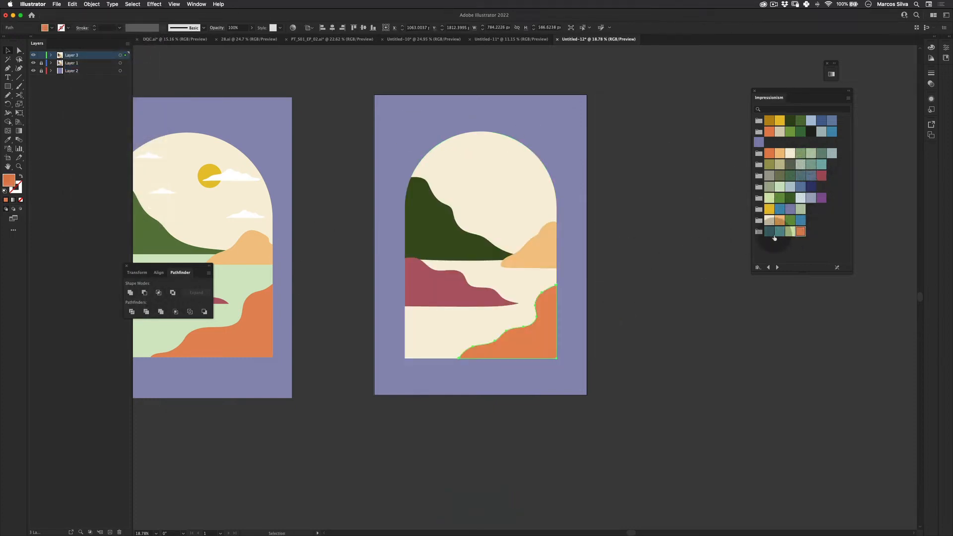
{"action": "key", "text": "v"}
{"action": "left_click", "coordinate": [654, 291]}
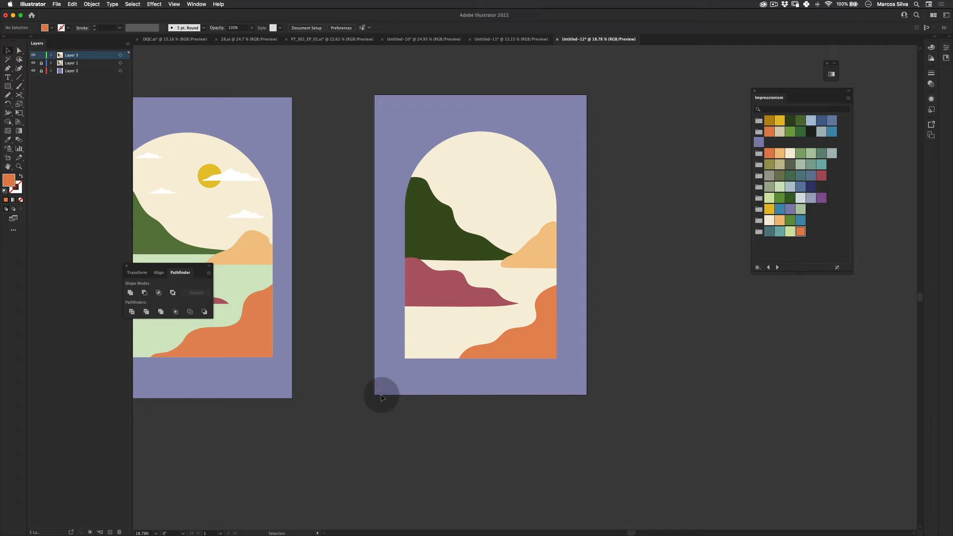
{"action": "key", "text": "m"}
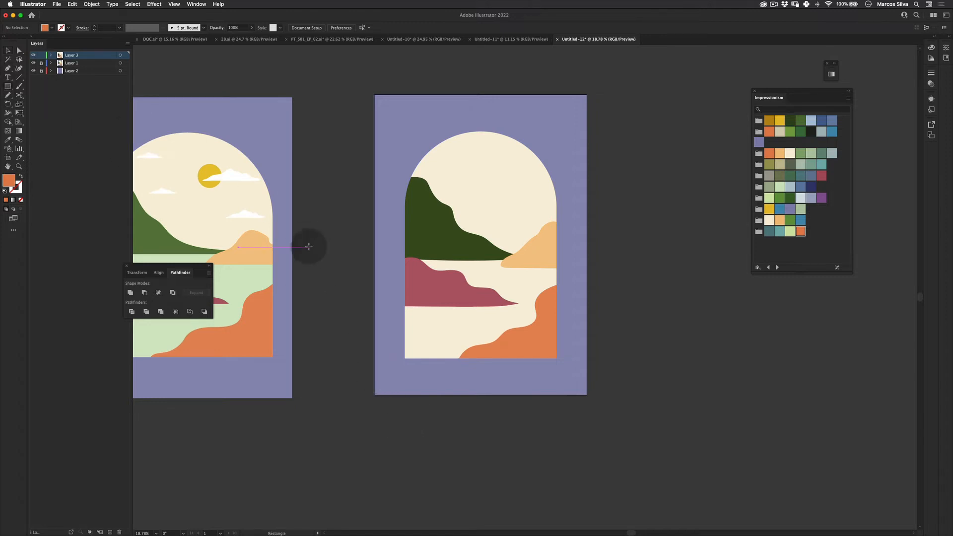
{"action": "left_click", "coordinate": [549, 261]}
{"action": "key", "text": "e"}
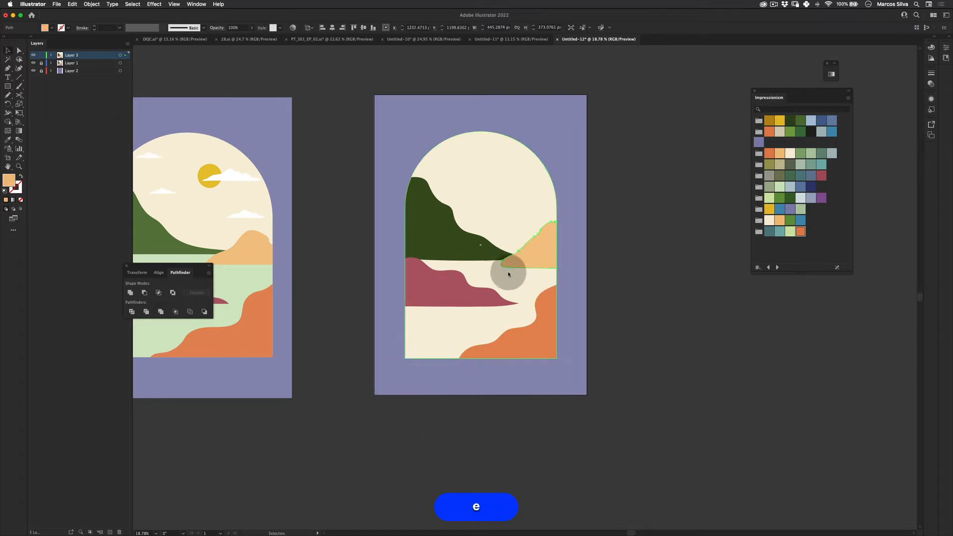
{"action": "key", "text": "v"}
{"action": "left_click", "coordinate": [612, 235]}
{"action": "key", "text": "z"}
{"action": "left_click_drag", "start_coordinate": [538, 262], "coordinate": [572, 250]}
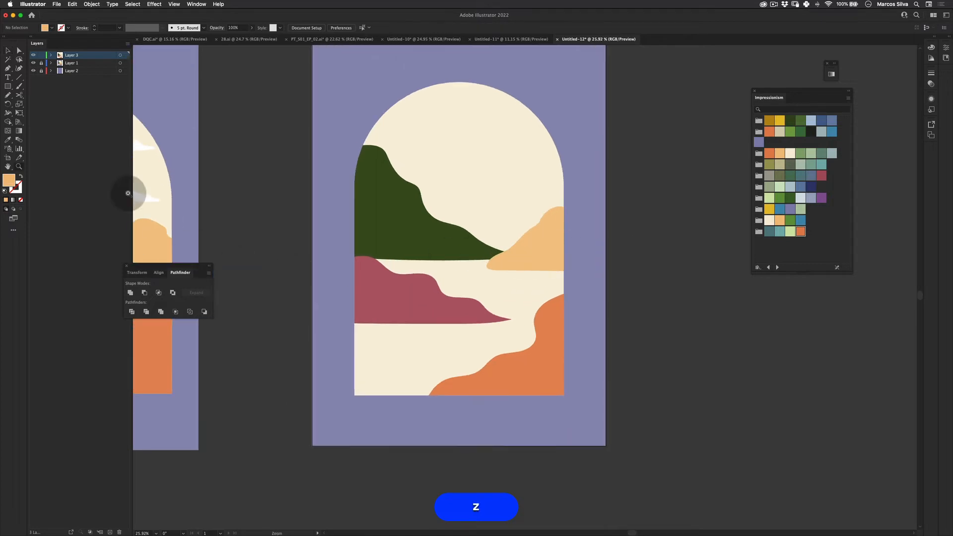
{"action": "left_click", "coordinate": [8, 87]}
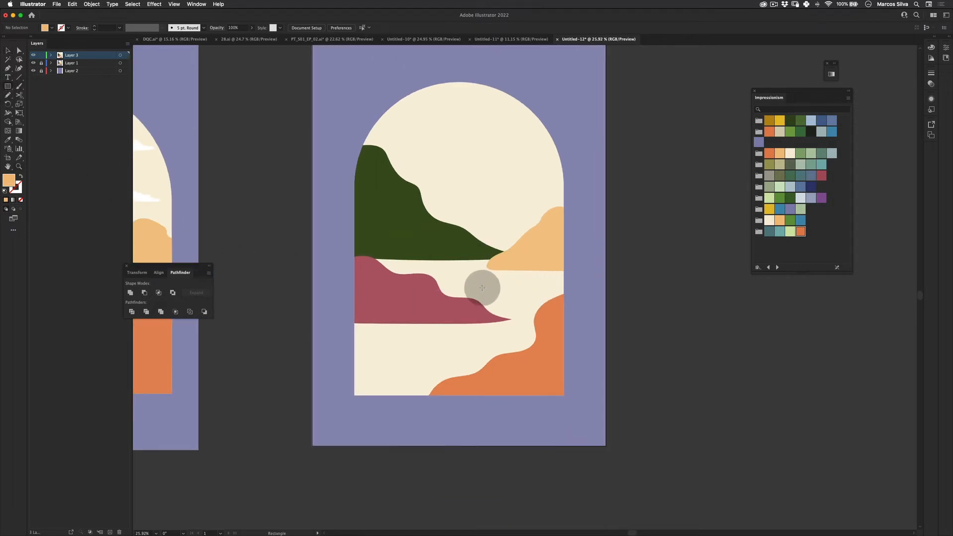
{"action": "left_click_drag", "start_coordinate": [475, 290], "coordinate": [570, 268]}
{"action": "key", "text": "super+z"}
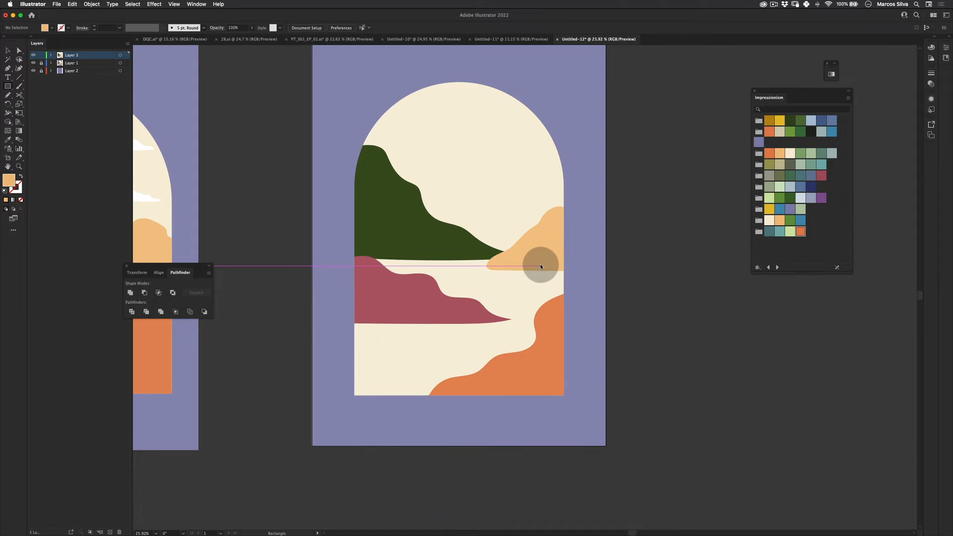
- Compare the hills' base lines with the reference illustration on the other artboard
{"action": "key", "text": "v"}
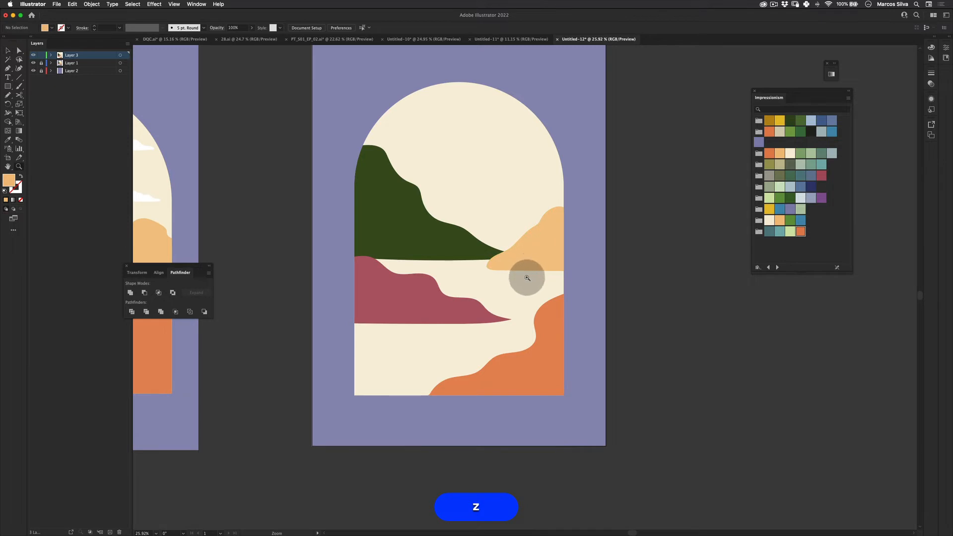
{"action": "left_click_drag", "start_coordinate": [491, 278], "coordinate": [325, 244]}
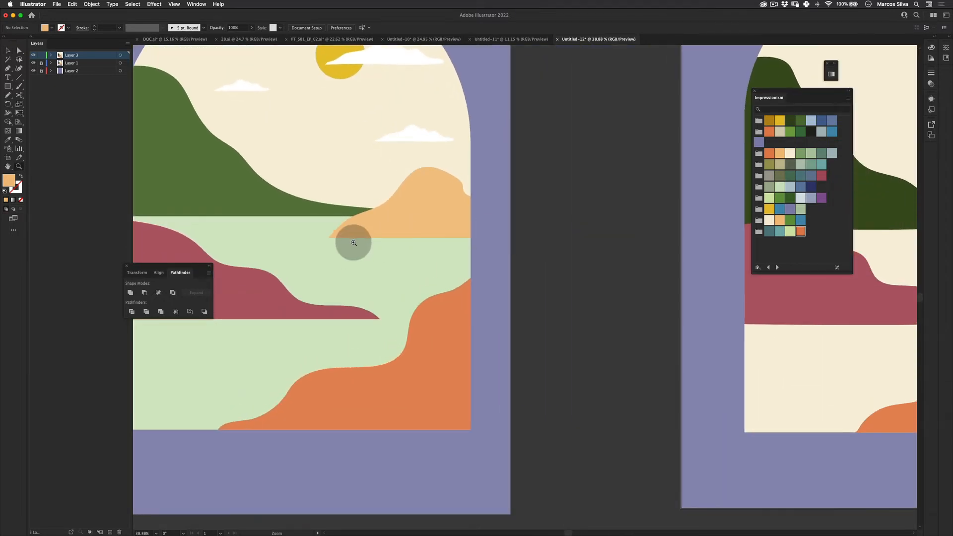
{"action": "left_click_drag", "start_coordinate": [588, 246], "coordinate": [521, 265]}
{"action": "key", "text": "space"}
{"action": "left_click_drag", "start_coordinate": [515, 268], "coordinate": [546, 273]}
{"action": "key", "text": "z"}
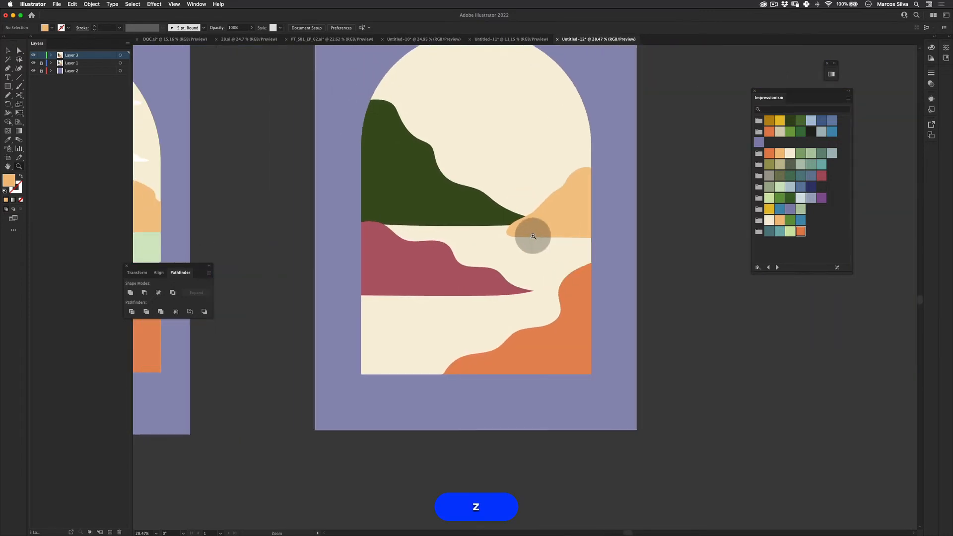
{"action": "left_click_drag", "start_coordinate": [532, 236], "coordinate": [573, 230]}
- Draw a rectangle across the peach hill's base and subtract it with Minus Front to flatten the bottom
{"action": "key", "text": "v"}
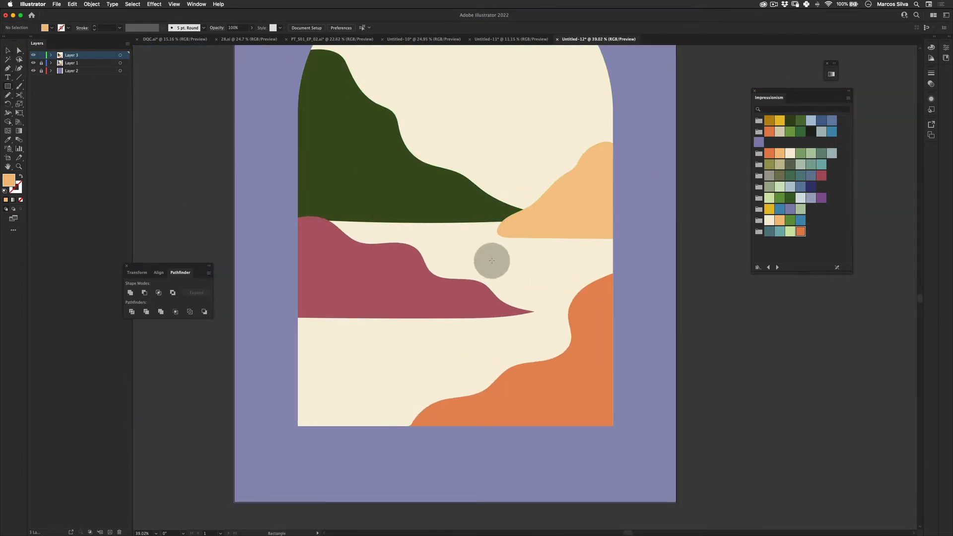
{"action": "left_click_drag", "start_coordinate": [480, 262], "coordinate": [632, 231]}
{"action": "key", "text": "v"}
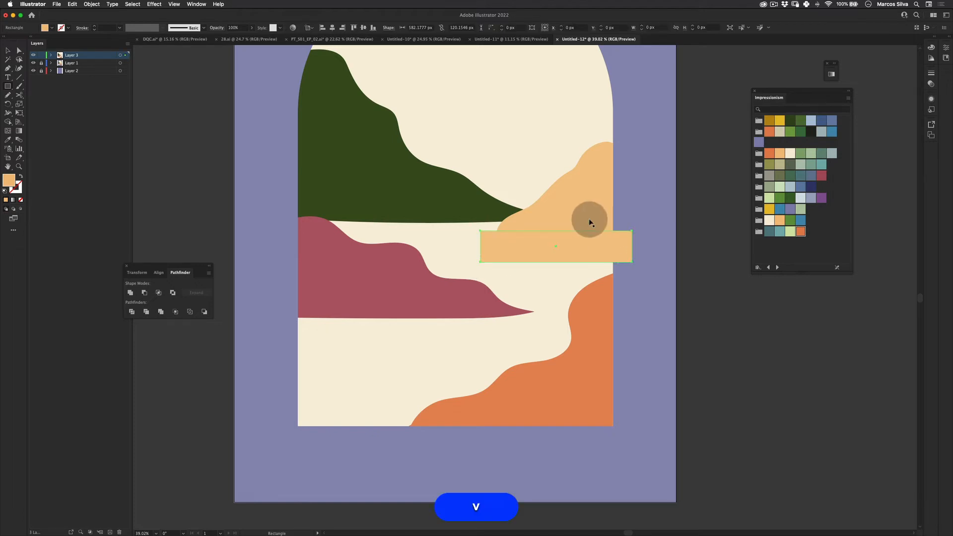
{"action": "left_click", "coordinate": [591, 211], "text": "shift"}
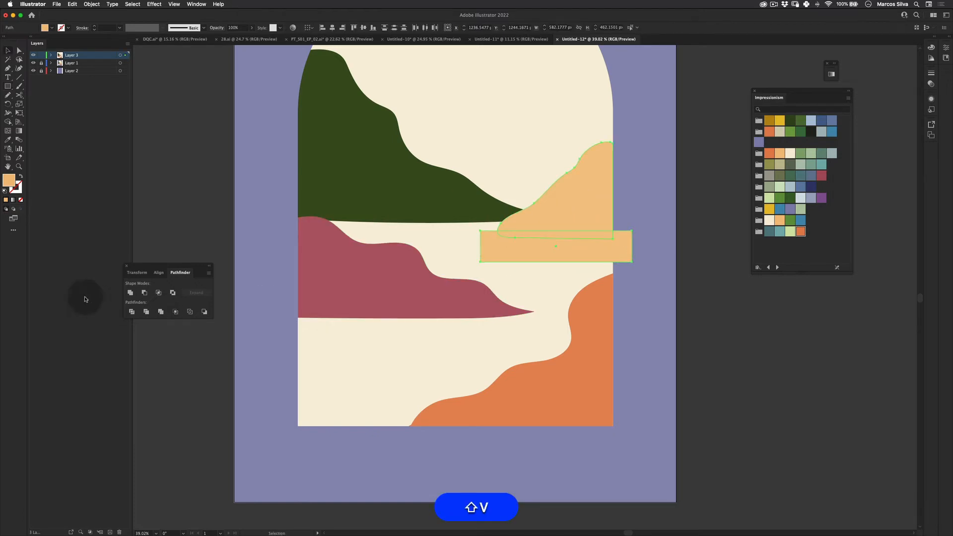
{"action": "left_click", "coordinate": [145, 294]}
- Draw a rectangle across the dark green hill's base and subtract it with Minus Front to flatten its bottom
{"action": "key", "text": "v"}
{"action": "left_click", "coordinate": [697, 228]}
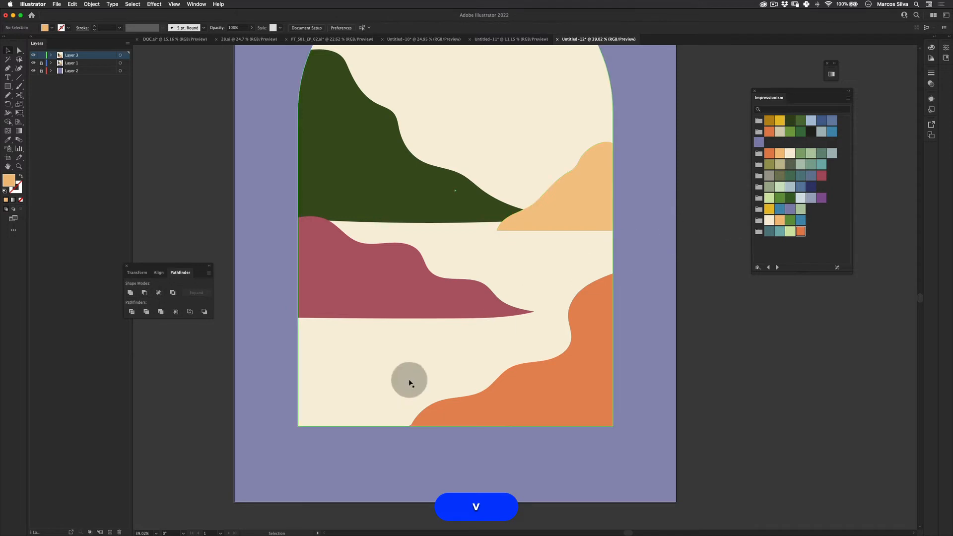
{"action": "key", "text": "m"}
{"action": "left_click_drag", "start_coordinate": [288, 205], "coordinate": [551, 267]}
{"action": "key", "text": "super+z"}
{"action": "left_click_drag", "start_coordinate": [287, 213], "coordinate": [587, 270]}
{"action": "key", "text": "shift+v"}
{"action": "left_click", "coordinate": [397, 195], "text": "shift"}
{"action": "left_click", "coordinate": [149, 294]}
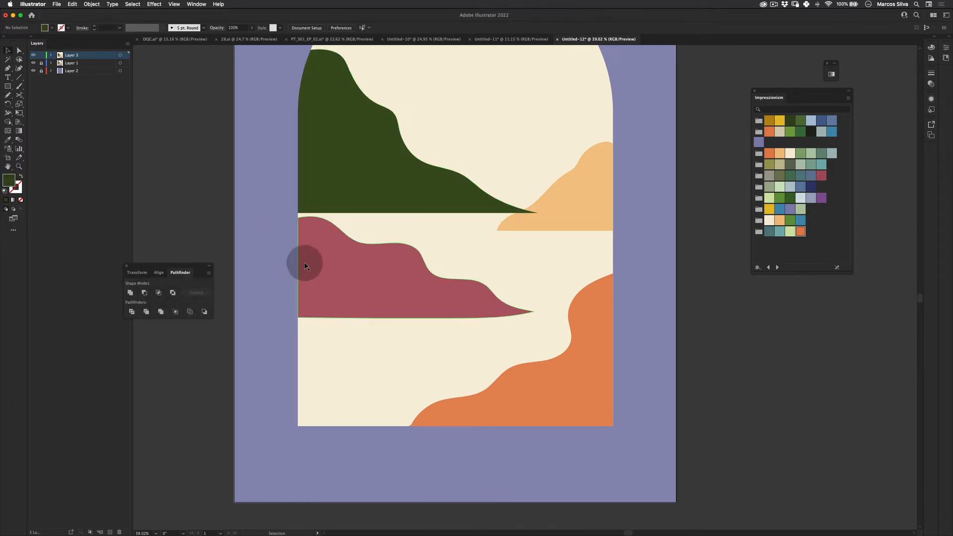
- Draw a rectangle over the red hill's lower edge and subtract it with Minus Front to flatten its bottom
{"action": "key", "text": "m"}
{"action": "left_click_drag", "start_coordinate": [287, 306], "coordinate": [564, 352]}
{"action": "key", "text": "shift+v"}
{"action": "left_click", "coordinate": [385, 272], "text": "shift"}
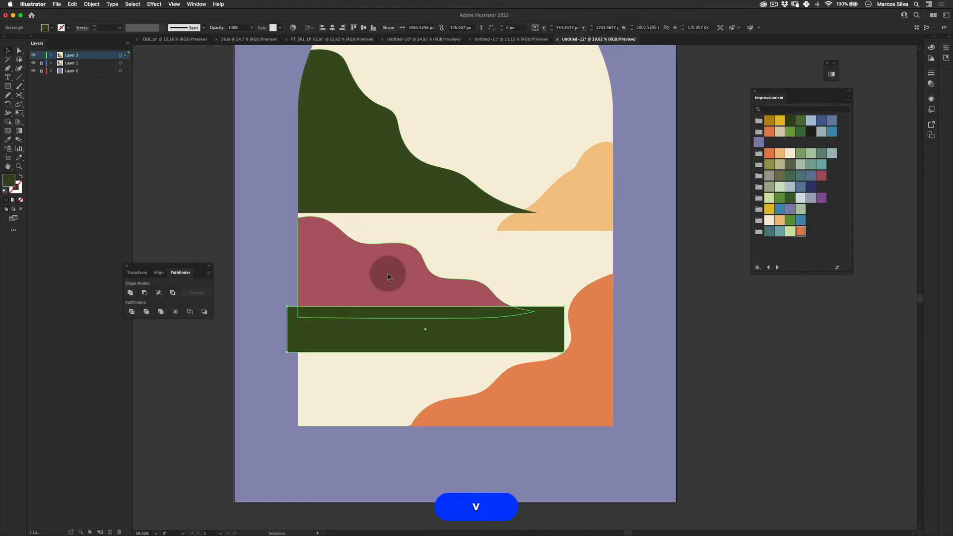
{"action": "left_click", "coordinate": [159, 296]}
{"action": "key", "text": "super+z"}
{"action": "left_click", "coordinate": [146, 294]}
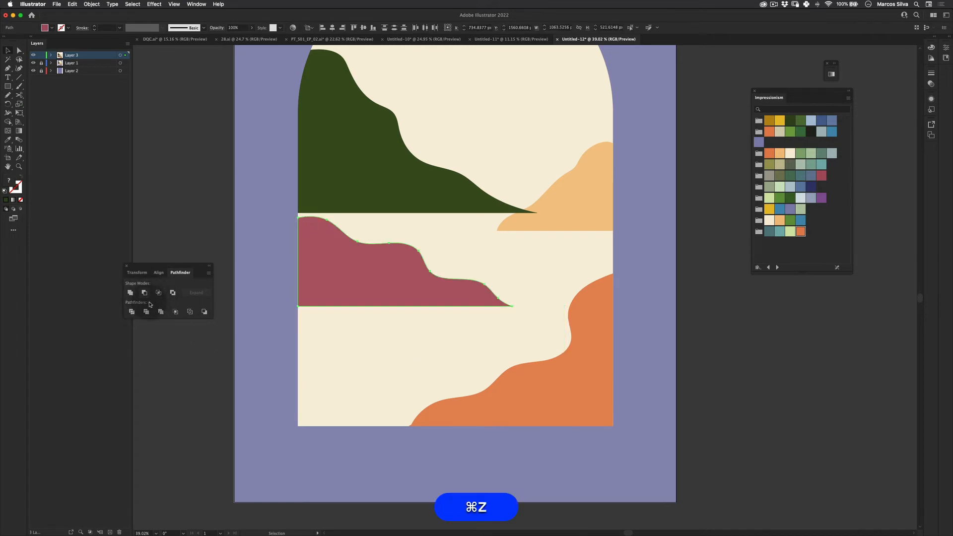
- Stretch the peach hill's left side further left with Free Transform
{"action": "key", "text": "v"}
{"action": "left_click", "coordinate": [206, 417]}
{"action": "key", "text": "z"}
{"action": "left_click_drag", "start_coordinate": [484, 354], "coordinate": [414, 365]}
{"action": "key", "text": "v"}
{"action": "key", "text": "shift+super+v"}
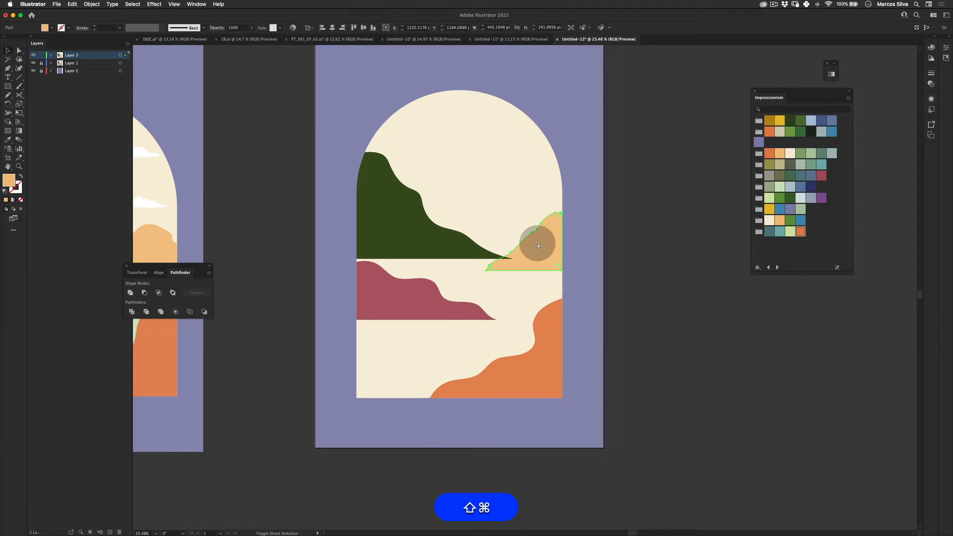
{"action": "key", "text": "shift+super+v"}
{"action": "key", "text": "e"}
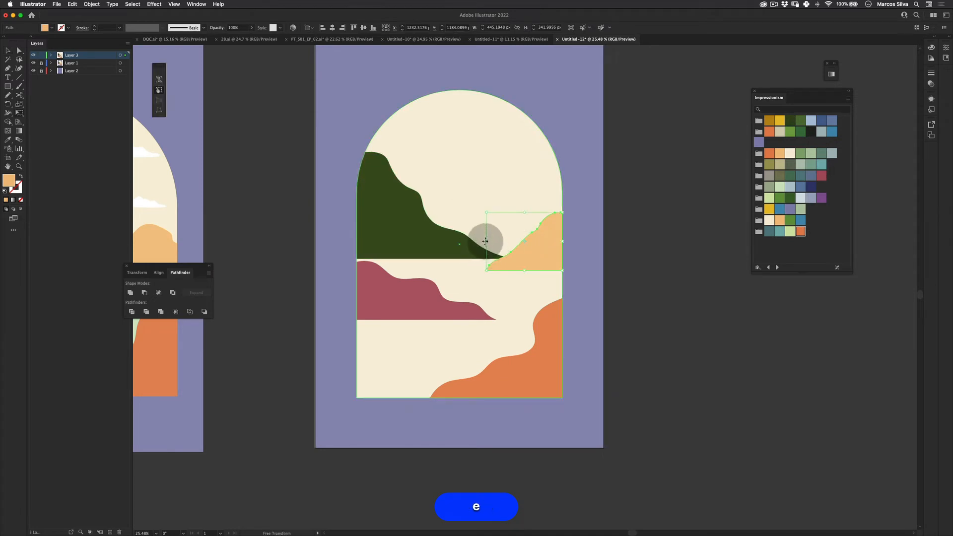
{"action": "mouse_move", "coordinate": [485, 241]}
{"action": "left_mouse_down"}
{"action": "mouse_move", "coordinate": [453, 244]}
{"action": "mouse_move", "coordinate": [468, 244]}
{"action": "left_mouse_up"}
- Stretch the red hill taller from its top edge with Free Transform
{"action": "key", "text": "v"}
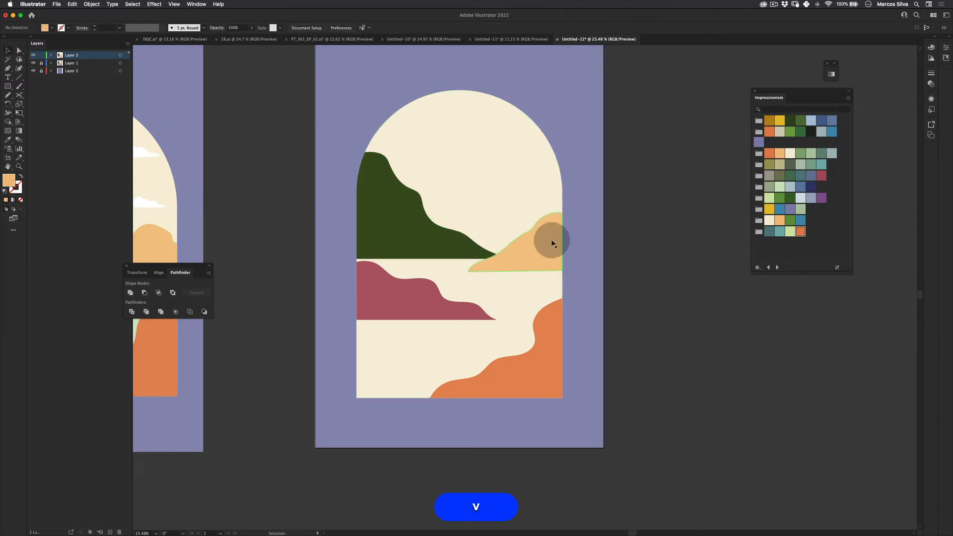
{"action": "left_click_drag", "start_coordinate": [551, 235], "coordinate": [552, 237]}
{"action": "key", "text": "z"}
{"action": "left_click", "coordinate": [410, 276]}
{"action": "key", "text": "v"}
{"action": "left_click", "coordinate": [462, 303]}
{"action": "key", "text": "e"}
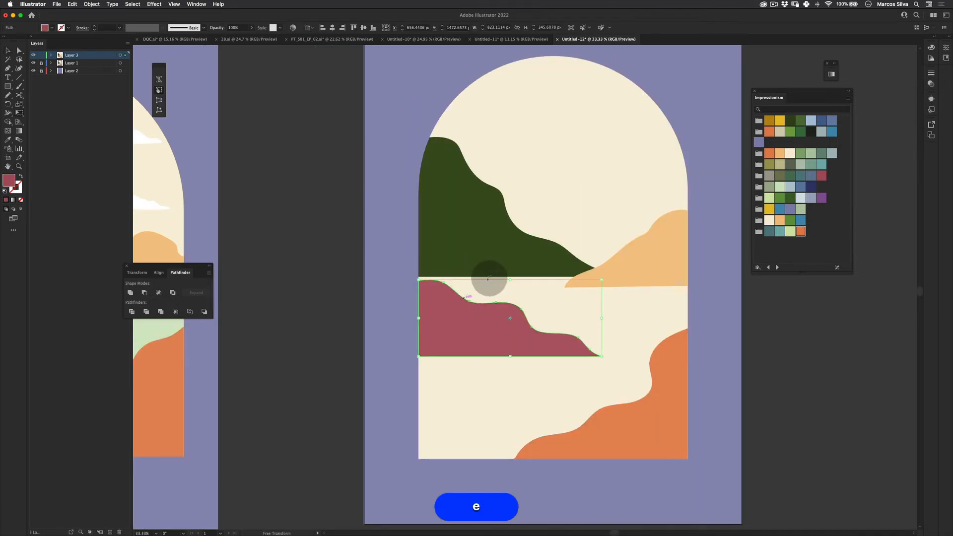
{"action": "left_click_drag", "start_coordinate": [507, 280], "coordinate": [508, 257]}
{"action": "left_click_drag", "start_coordinate": [502, 322], "coordinate": [504, 334]}
{"action": "left_click_drag", "start_coordinate": [508, 265], "coordinate": [455, 283]}
{"action": "key", "text": "z"}
{"action": "key", "text": "v"}
{"action": "left_click", "coordinate": [370, 386]}
{"action": "key", "text": "z"}
{"action": "key", "text": "super+z"}
{"action": "key", "text": "super+z"}
- Draw a circular sun in the upper right of the arch with the Ellipse tool and fill it with the yellow swatch
{"action": "key", "text": "space"}
{"action": "key", "text": "v"}
{"action": "left_click", "coordinate": [373, 403]}
{"action": "key", "text": "space"}
{"action": "left_click_drag", "start_coordinate": [464, 371], "coordinate": [372, 362]}
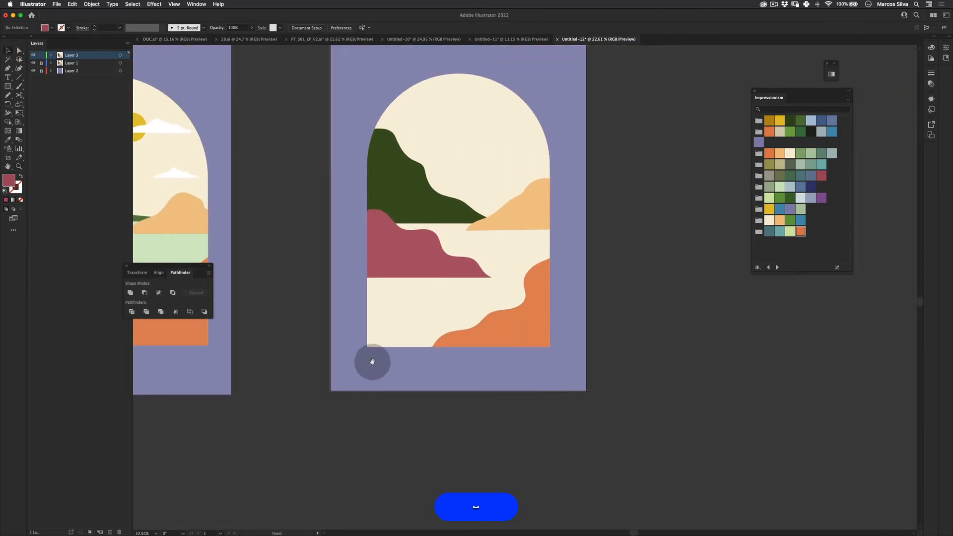
{"action": "left_click_drag", "start_coordinate": [386, 287], "coordinate": [421, 323]}
{"action": "key", "text": "z"}
{"action": "left_click_drag", "start_coordinate": [482, 276], "coordinate": [456, 250]}
{"action": "mouse_move", "coordinate": [501, 222]}
{"action": "left_mouse_down"}
{"action": "mouse_move", "coordinate": [537, 208]}
{"action": "mouse_move", "coordinate": [502, 220]}
{"action": "left_mouse_up"}
{"action": "key", "text": "space"}
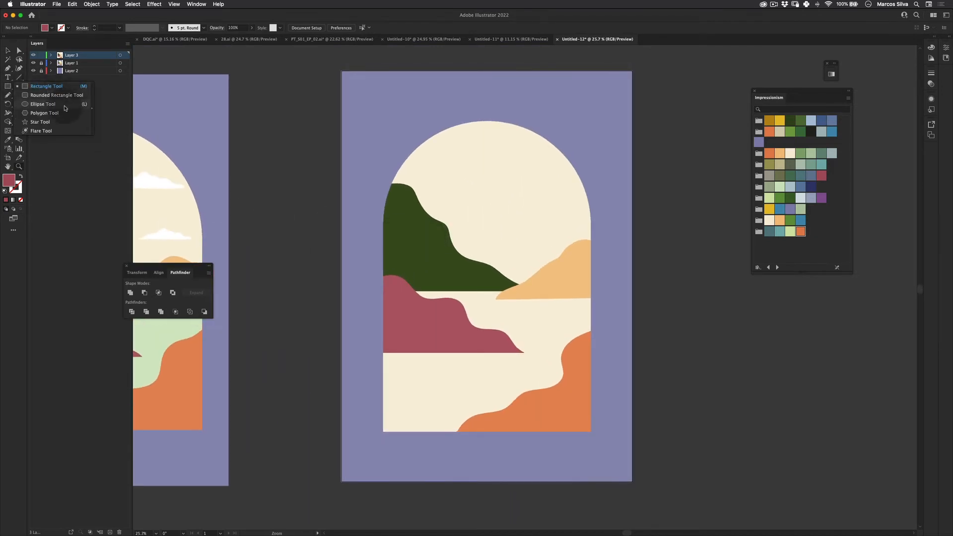
{"action": "left_click", "coordinate": [65, 108]}
{"action": "mouse_move", "coordinate": [506, 171]}
{"action": "left_mouse_down"}
{"action": "mouse_move", "coordinate": [536, 162]}
{"action": "mouse_move", "coordinate": [525, 184]}
{"action": "left_mouse_up"}
{"action": "key", "text": "v"}
{"action": "left_click", "coordinate": [780, 120]}
{"action": "left_click", "coordinate": [680, 159]}
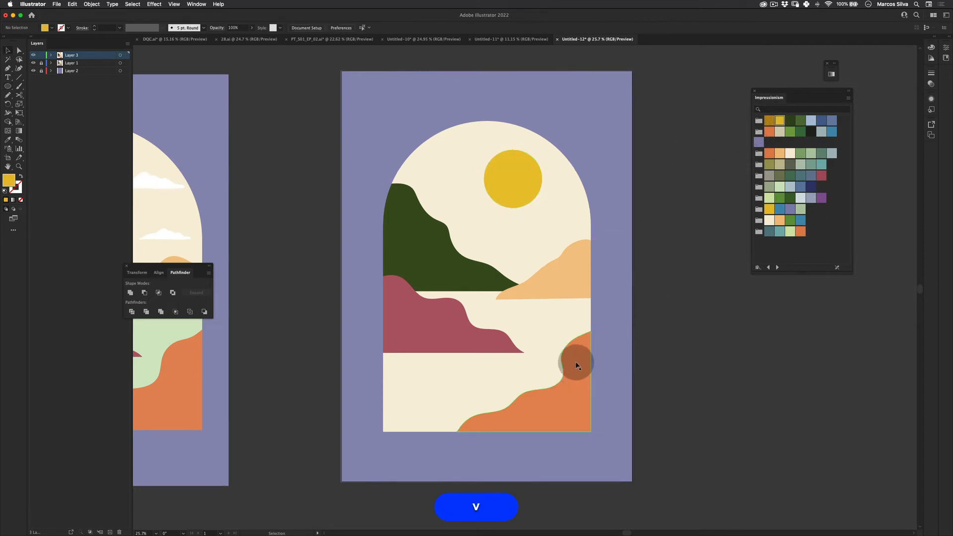
- Draw a flat cloud shape below the sun with the Pencil tool
{"action": "key", "text": "z"}
{"action": "left_click", "coordinate": [533, 214], "text": "alt"}
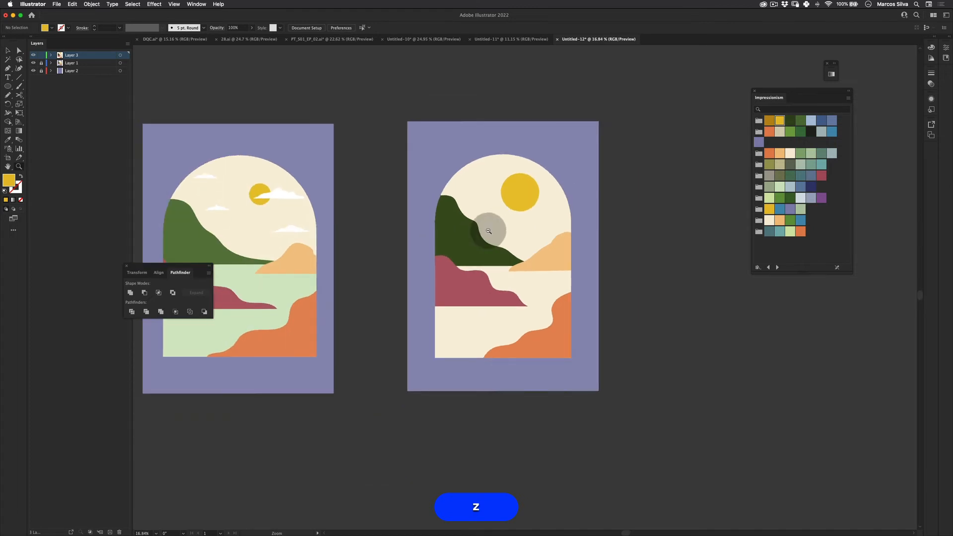
{"action": "left_click", "coordinate": [488, 231]}
{"action": "key", "text": "space"}
{"action": "left_click_drag", "start_coordinate": [558, 308], "coordinate": [485, 220]}
{"action": "left_click", "coordinate": [592, 205], "text": "alt"}
{"action": "key", "text": "space"}
{"action": "key", "text": "z"}
{"action": "left_click", "coordinate": [503, 197]}
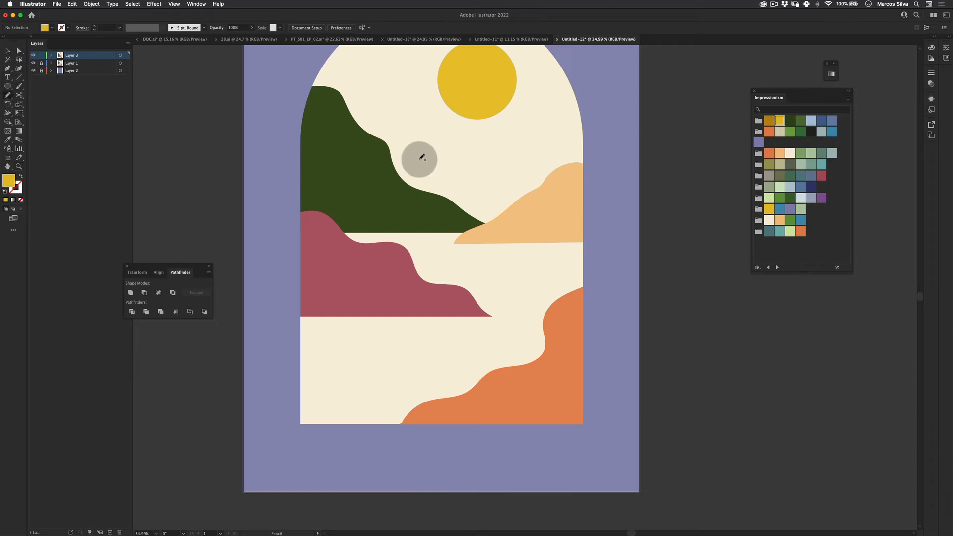
{"action": "mouse_move", "coordinate": [454, 143]}
{"action": "left_mouse_down"}
{"action": "mouse_move", "coordinate": [526, 154]}
{"action": "mouse_move", "coordinate": [497, 156]}
{"action": "left_mouse_up"}
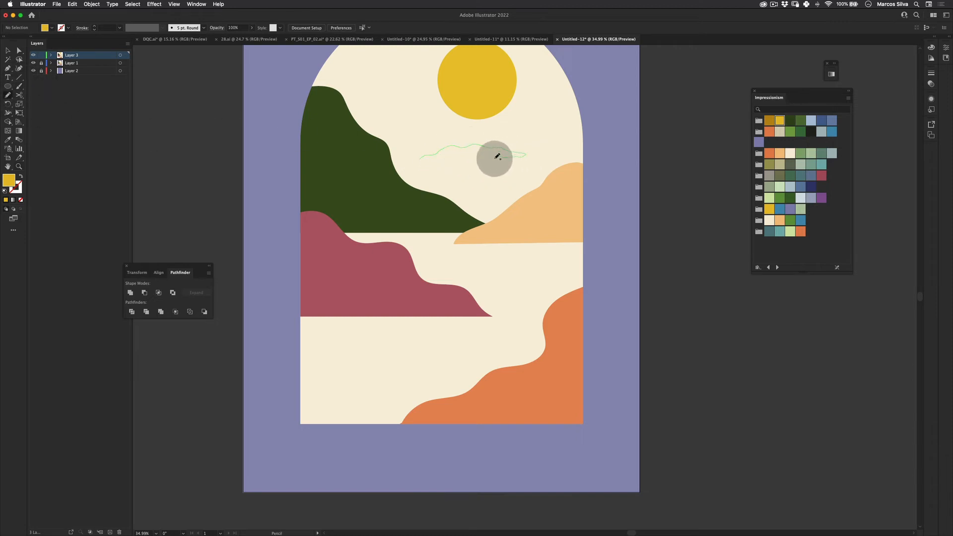
{"action": "left_click_drag", "start_coordinate": [420, 158], "coordinate": [419, 160]}
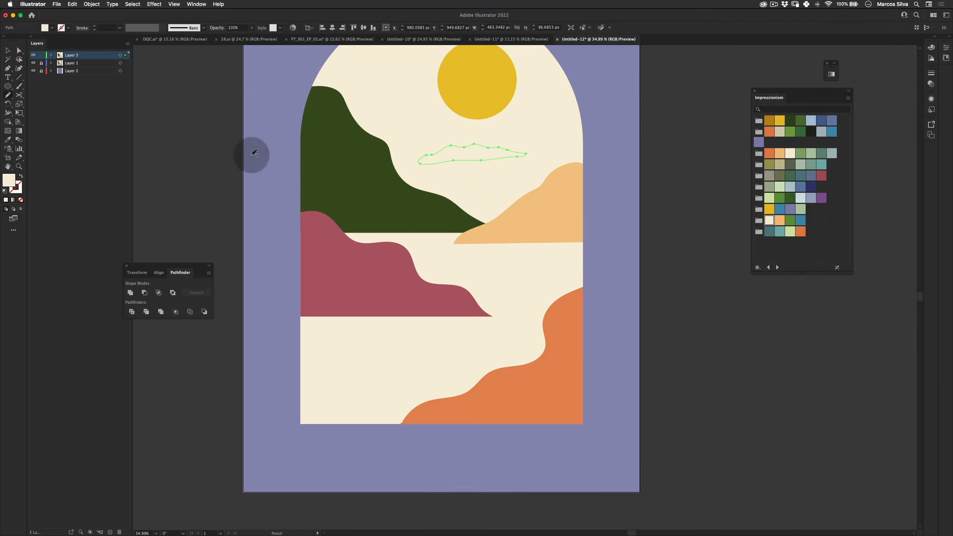
- Set the cloud's fill color to white in the Color Picker
{"action": "double_click", "coordinate": [10, 181]}
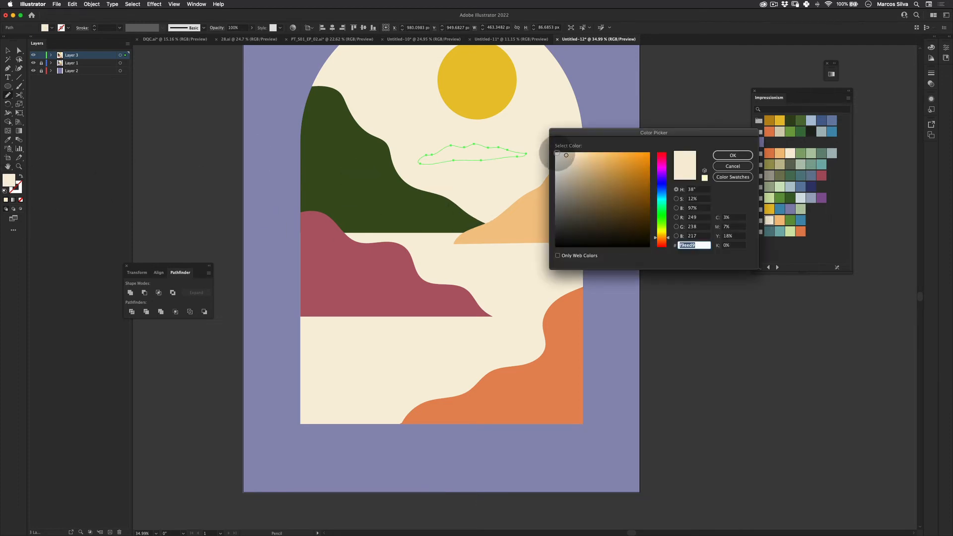
{"action": "left_click", "coordinate": [557, 153]}
{"action": "left_click", "coordinate": [732, 156]}
{"action": "key", "text": "e"}
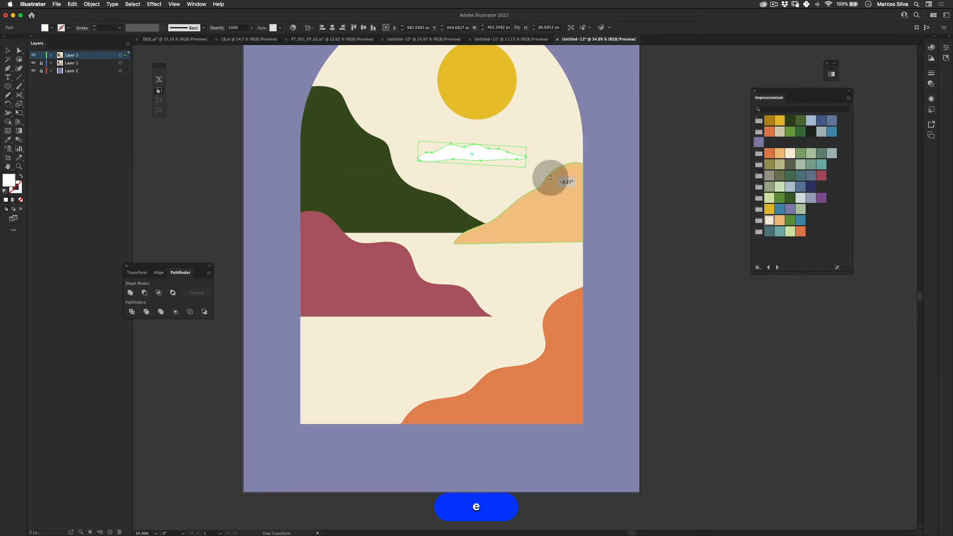
- Scale the cloud down to a smaller, flatter shape with Free Transform
{"action": "left_click_drag", "start_coordinate": [494, 152], "coordinate": [435, 99]}
{"action": "key", "text": "z"}
{"action": "left_click_drag", "start_coordinate": [476, 106], "coordinate": [571, 177]}
{"action": "key", "text": "space"}
{"action": "key", "text": "z"}
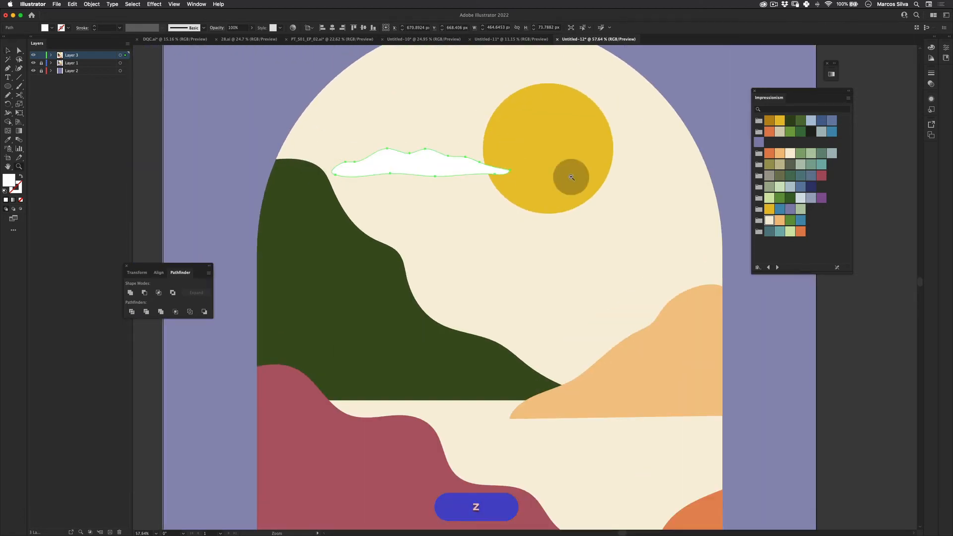
{"action": "key", "text": "e"}
{"action": "left_click_drag", "start_coordinate": [511, 153], "coordinate": [470, 183]}
{"action": "key", "text": "z"}
{"action": "left_click_drag", "start_coordinate": [511, 286], "coordinate": [410, 218]}
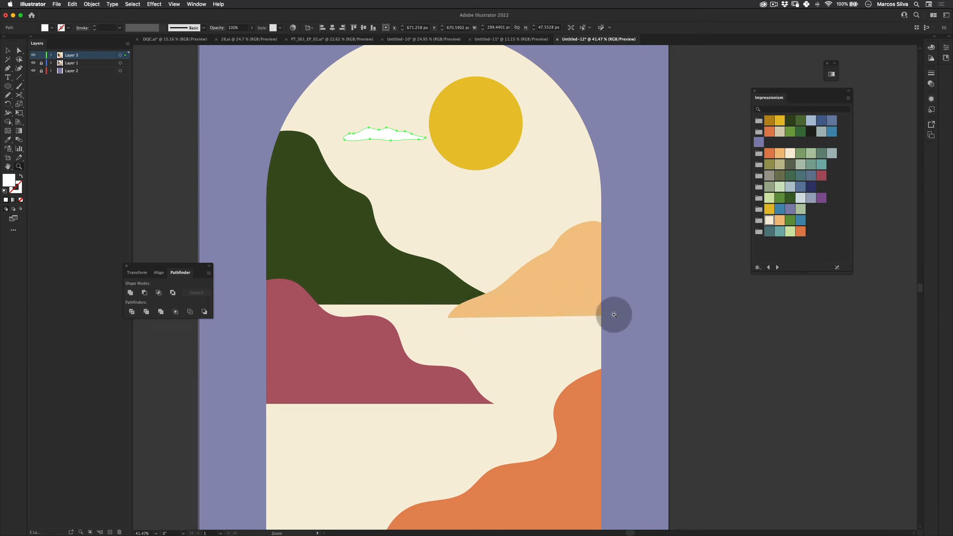
- Duplicate the cloud and arrange the copies across the sky near the sun and hills
{"action": "left_click_drag", "start_coordinate": [410, 156], "coordinate": [465, 183]}
{"action": "key", "text": "v"}
{"action": "left_click", "coordinate": [575, 226]}
{"action": "key", "text": "z"}
{"action": "left_click_drag", "start_coordinate": [588, 226], "coordinate": [556, 232]}
{"action": "key", "text": "v"}
{"action": "left_click_drag", "start_coordinate": [682, 196], "coordinate": [591, 167]}
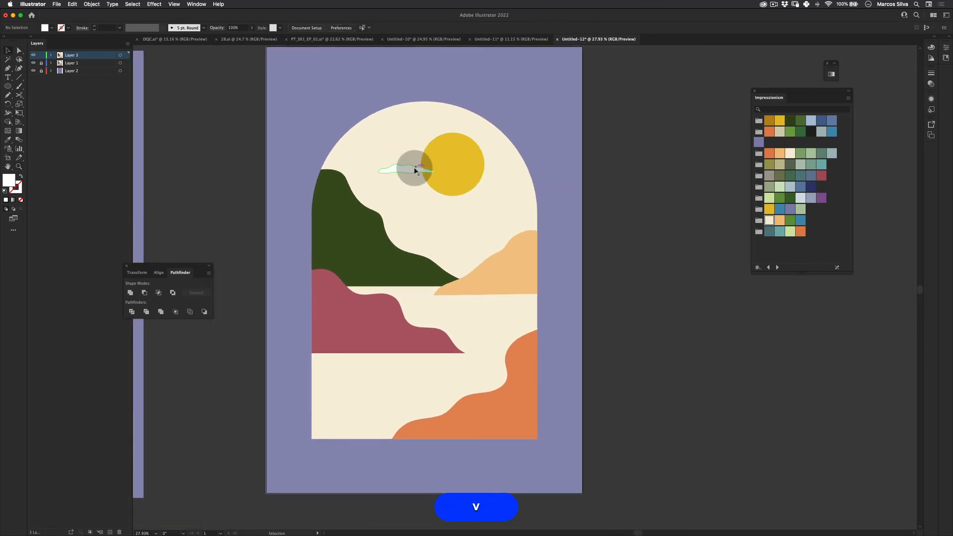
{"action": "left_click_drag", "start_coordinate": [410, 165], "coordinate": [388, 188]}
{"action": "key", "text": "e"}
{"action": "key", "text": "v"}
{"action": "left_click", "coordinate": [632, 165]}
{"action": "key", "text": "alt+e"}
{"action": "key", "text": "v"}
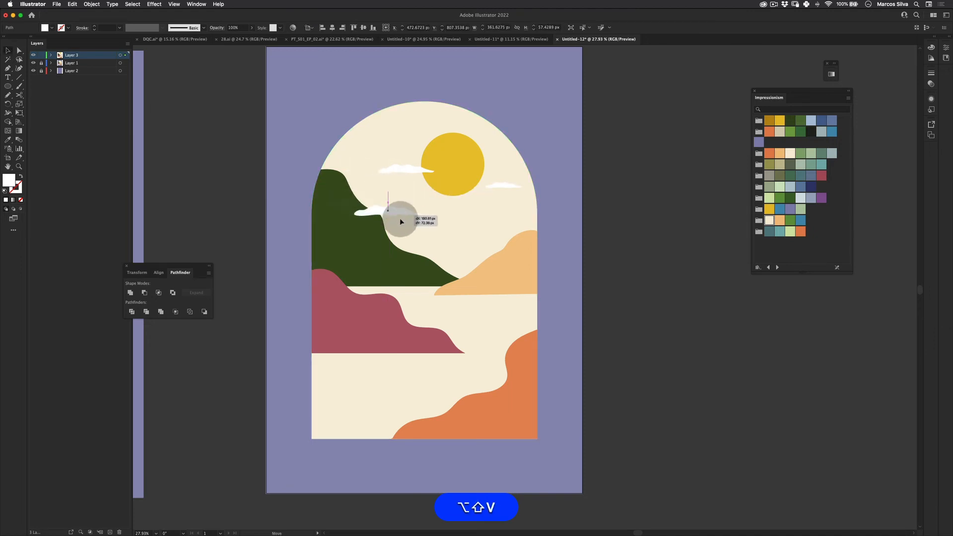
{"action": "left_click_drag", "start_coordinate": [401, 221], "coordinate": [386, 225]}
- Shrink the cloud beside the sun's left edge with Free Transform
{"action": "left_click", "coordinate": [396, 170]}
{"action": "key", "text": "e"}
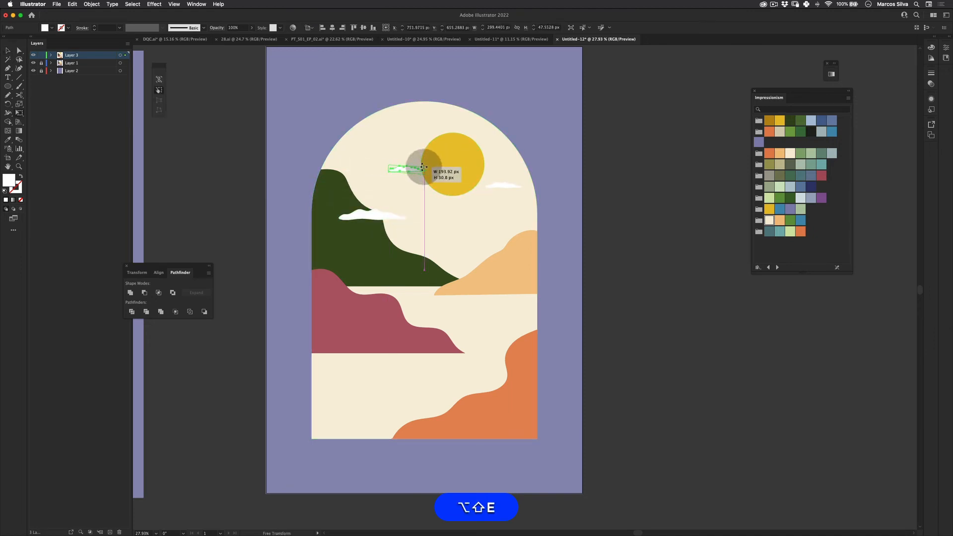
{"action": "key", "text": "v"}
{"action": "left_click_drag", "start_coordinate": [423, 167], "coordinate": [417, 172]}
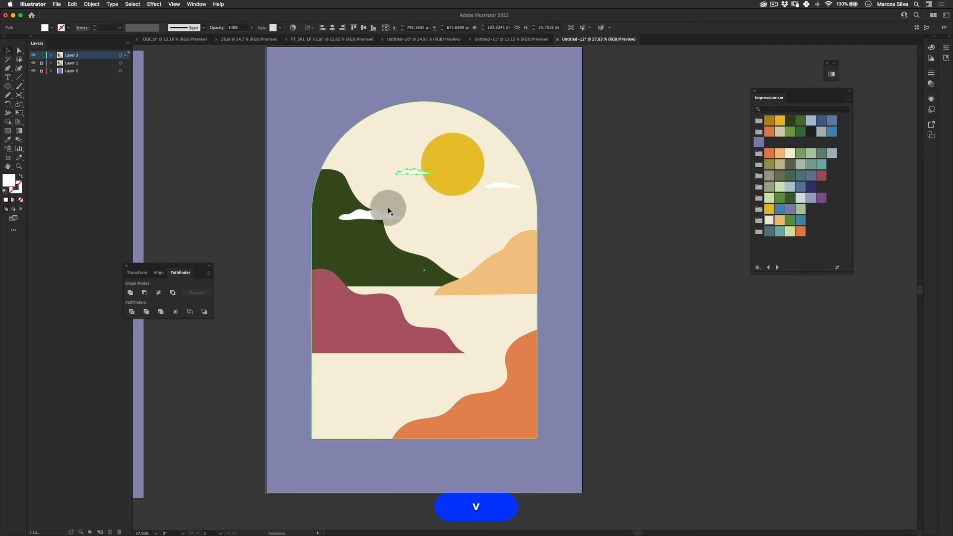
- Move the left cloud higher over the dark green hill
{"action": "left_click_drag", "start_coordinate": [381, 214], "coordinate": [363, 194]}
{"action": "key", "text": "v"}
{"action": "left_click", "coordinate": [610, 154]}
{"action": "key", "text": "z"}
{"action": "left_click_drag", "start_coordinate": [441, 158], "coordinate": [499, 214]}
{"action": "key", "text": "v"}
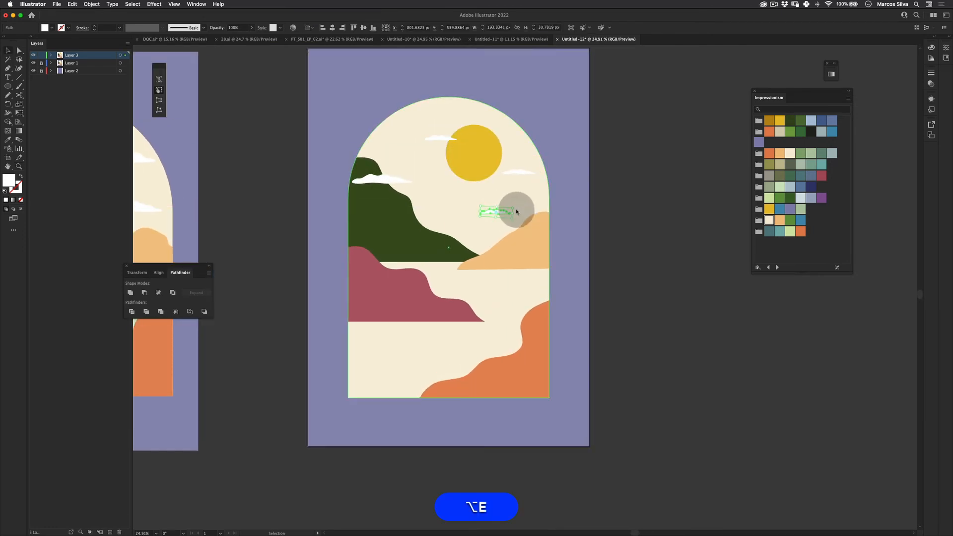
- Reflect the selected cloud across the vertical axis
{"action": "right_click", "coordinate": [499, 212]}
{"action": "mouse_move", "coordinate": [546, 335]}
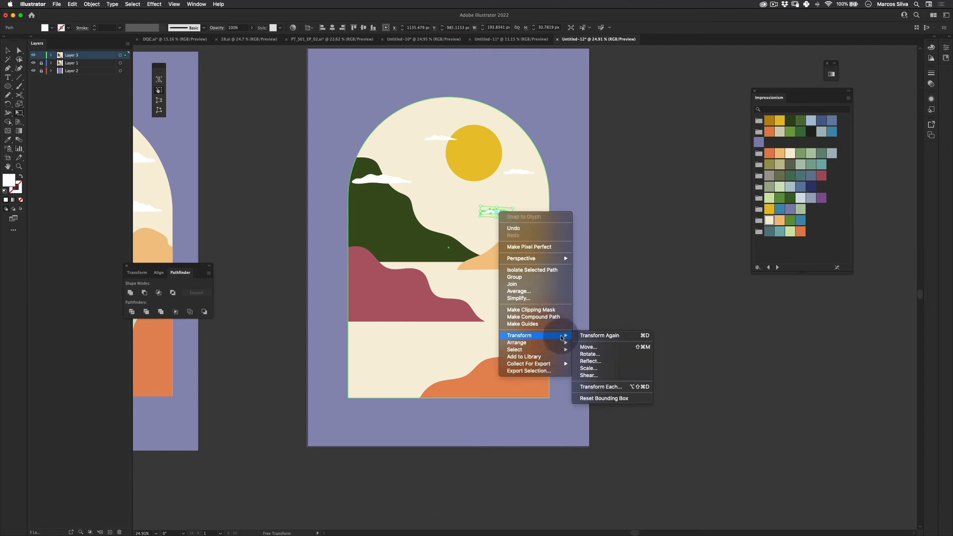
{"action": "left_click", "coordinate": [595, 361]}
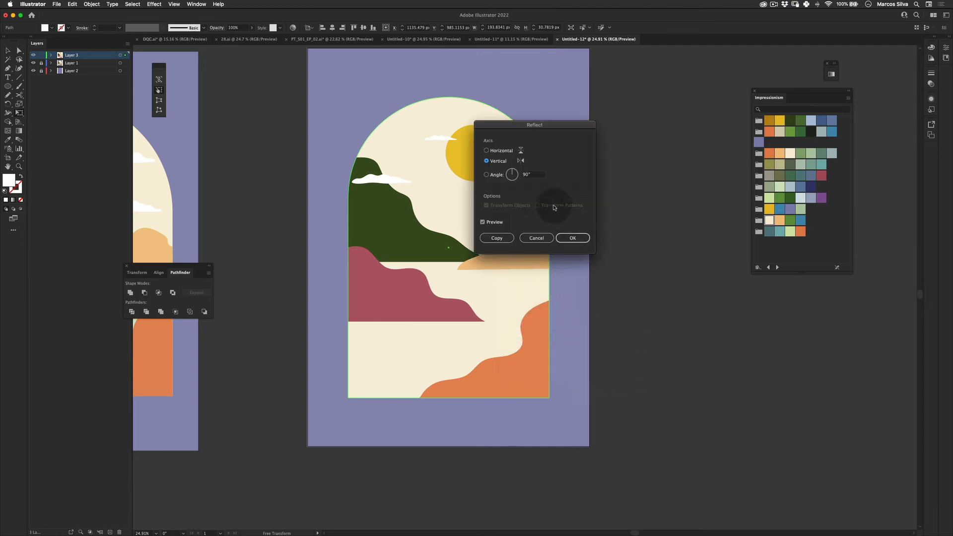
{"action": "left_click", "coordinate": [572, 238]}
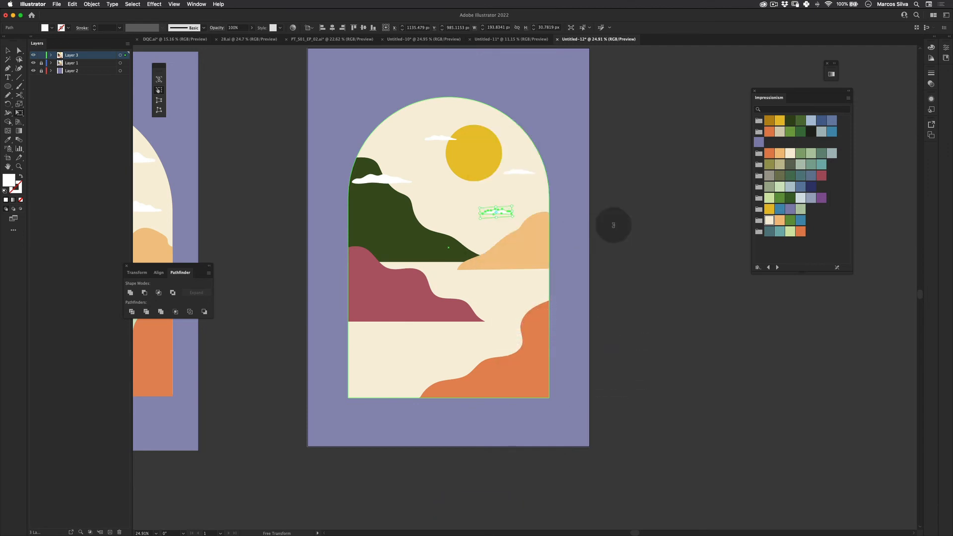
- Resize the reflected cloud and move it up into the sky right of the dark green hill
{"action": "key", "text": "v"}
{"action": "key", "text": "e"}
{"action": "mouse_move", "coordinate": [549, 216]}
{"action": "left_mouse_down"}
{"action": "mouse_move", "coordinate": [569, 218]}
{"action": "mouse_move", "coordinate": [531, 223]}
{"action": "left_mouse_up"}
{"action": "key", "text": "v"}
{"action": "key", "text": "e"}
{"action": "key", "text": "v"}
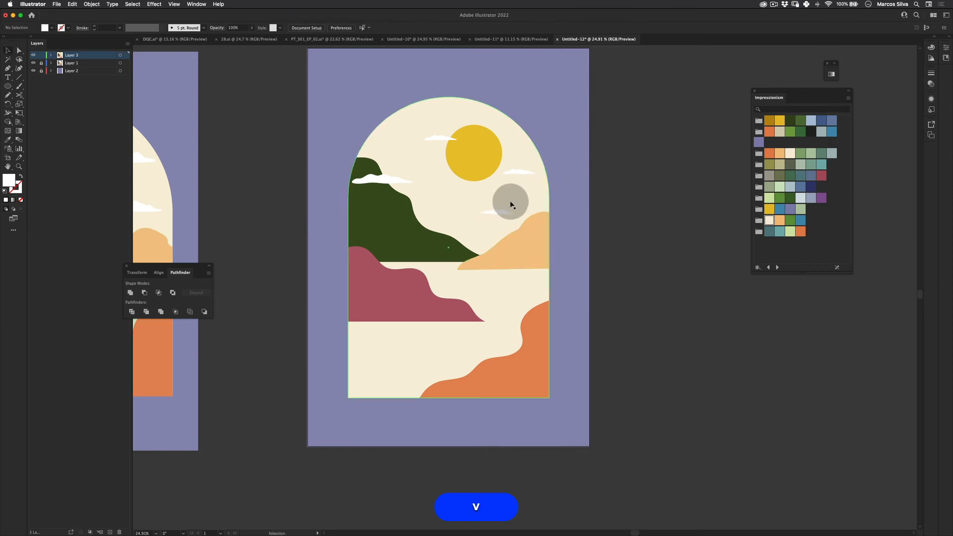
{"action": "key", "text": "e"}
{"action": "key", "text": "shift+e"}
{"action": "left_click_drag", "start_coordinate": [521, 219], "coordinate": [499, 202]}
- Draw a rectangle spanning the arch width from the horizon down to the arch's bottom edge
{"action": "key", "text": "v"}
{"action": "left_click", "coordinate": [639, 188]}
{"action": "left_click", "coordinate": [602, 185]}
{"action": "key", "text": "z"}
{"action": "left_click_drag", "start_coordinate": [518, 232], "coordinate": [549, 249]}
{"action": "key", "text": "space"}
{"action": "mouse_move", "coordinate": [446, 249]}
{"action": "left_mouse_down"}
{"action": "mouse_move", "coordinate": [457, 253]}
{"action": "mouse_move", "coordinate": [444, 231]}
{"action": "left_mouse_up"}
{"action": "key", "text": "m"}
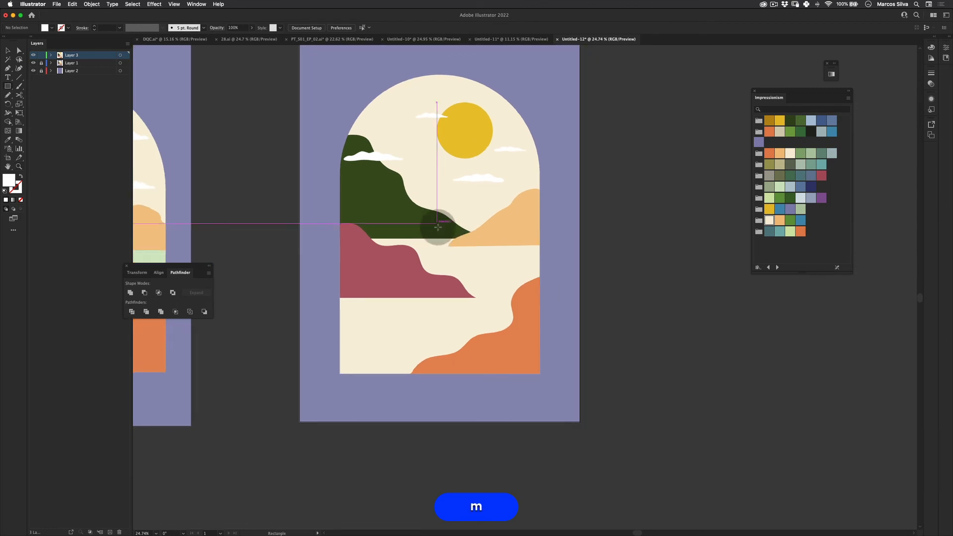
{"action": "left_click", "coordinate": [71, 63]}
{"action": "left_click_drag", "start_coordinate": [7, 90], "coordinate": [49, 89]}
{"action": "left_click", "coordinate": [71, 55]}
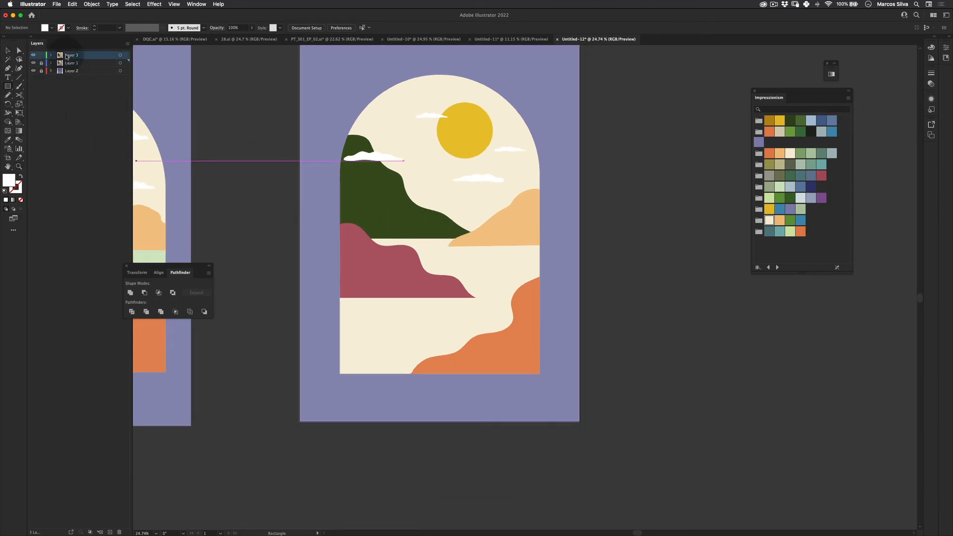
{"action": "mouse_move", "coordinate": [340, 221]}
{"action": "left_mouse_down"}
{"action": "mouse_move", "coordinate": [394, 271]}
{"action": "mouse_move", "coordinate": [525, 340]}
{"action": "mouse_move", "coordinate": [539, 374]}
{"action": "left_mouse_up"}
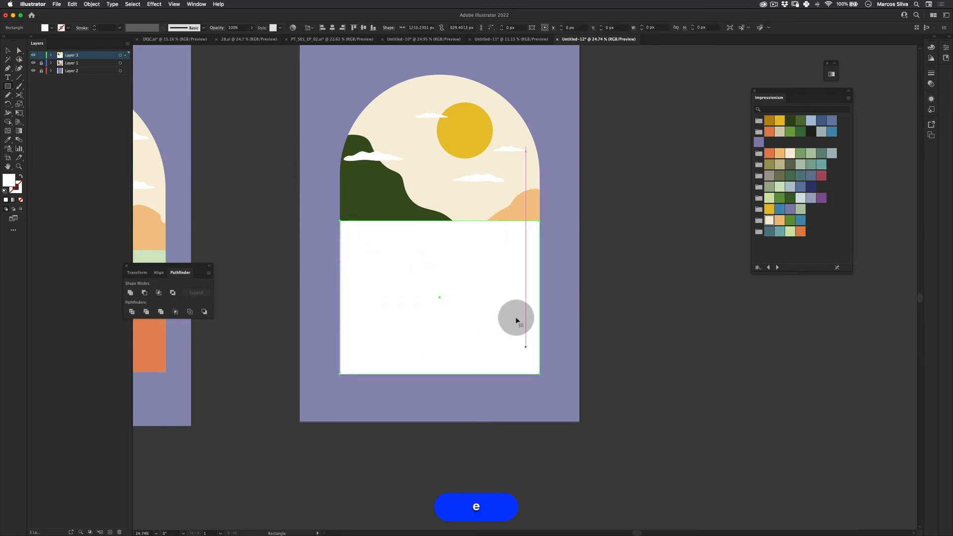
- Lower the rectangle's top edge slightly with Free Transform
{"action": "key", "text": "e"}
{"action": "left_click_drag", "start_coordinate": [440, 221], "coordinate": [440, 238]}
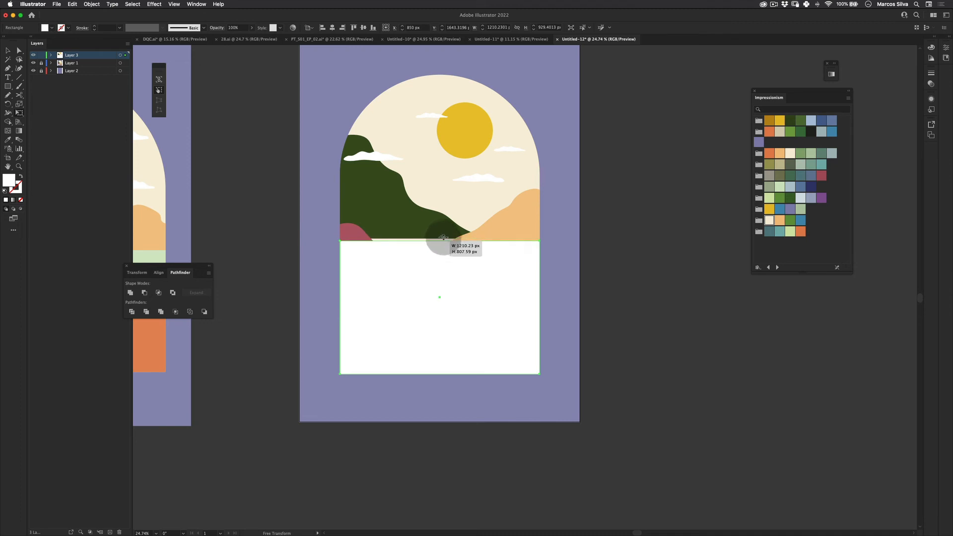
{"action": "key", "text": "v"}
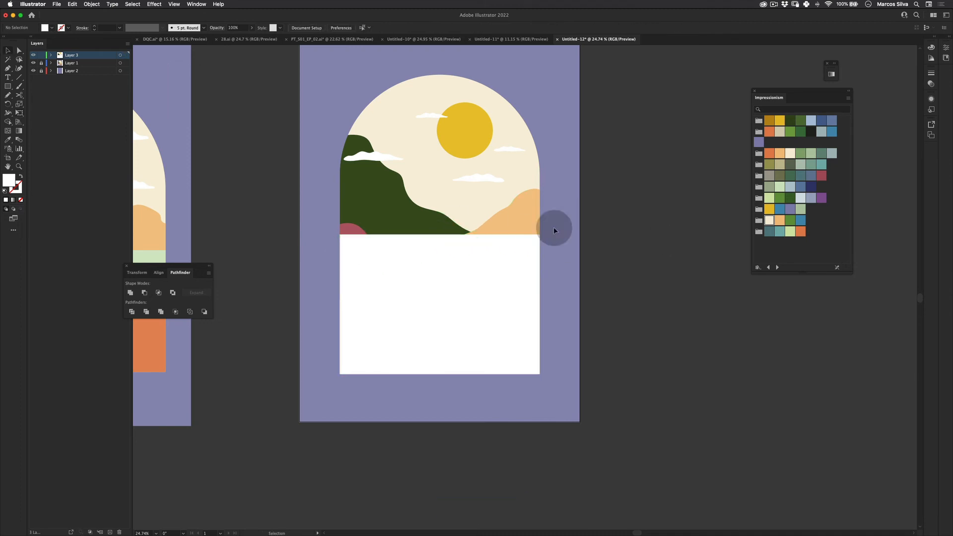
- Send the rectangle backward and then to the back of the stacking order
{"action": "left_click", "coordinate": [419, 262]}
{"action": "right_click", "coordinate": [443, 255]}
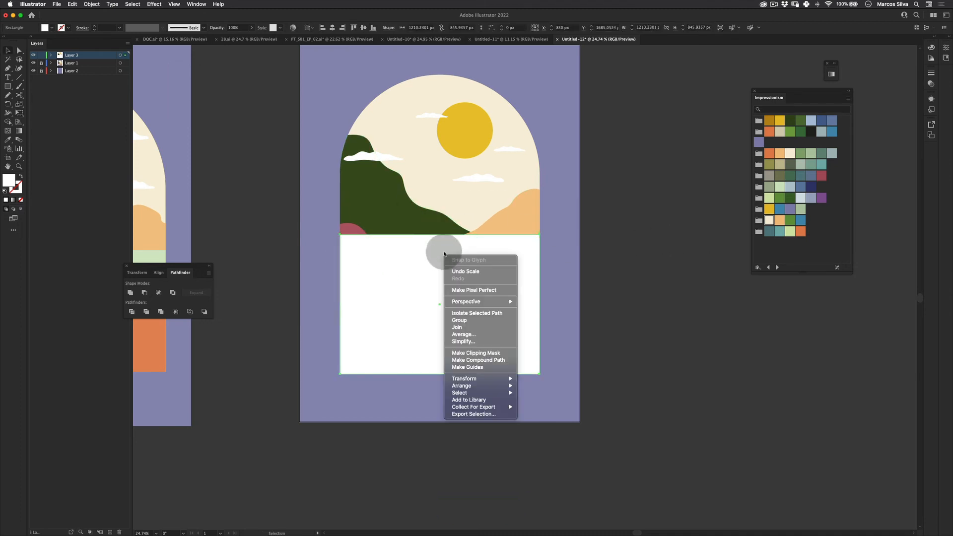
{"action": "mouse_move", "coordinate": [466, 386]}
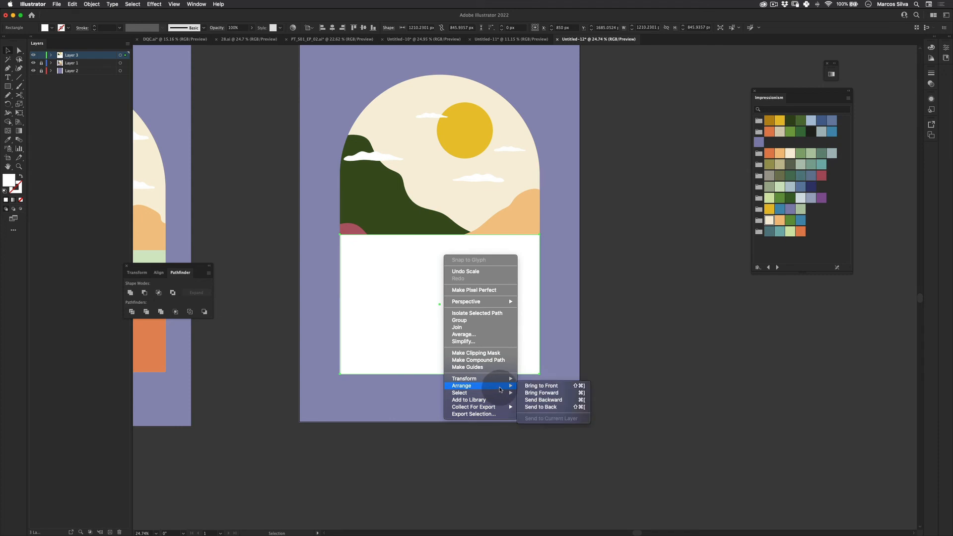
{"action": "left_click", "coordinate": [538, 400]}
{"action": "right_click", "coordinate": [460, 263]}
{"action": "mouse_move", "coordinate": [515, 399]}
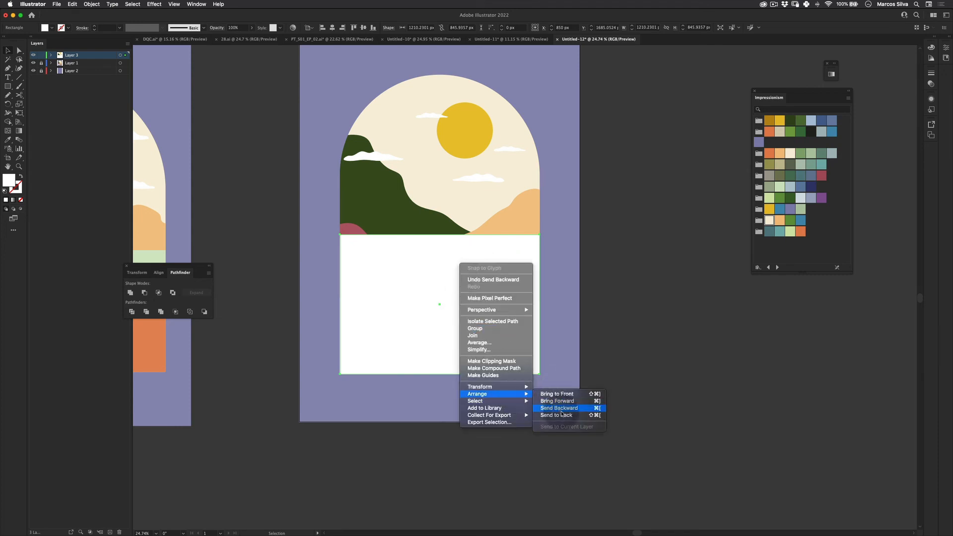
{"action": "left_click", "coordinate": [559, 415]}
- Send the cream arch shape to the back behind the rectangle
{"action": "left_click", "coordinate": [591, 187]}
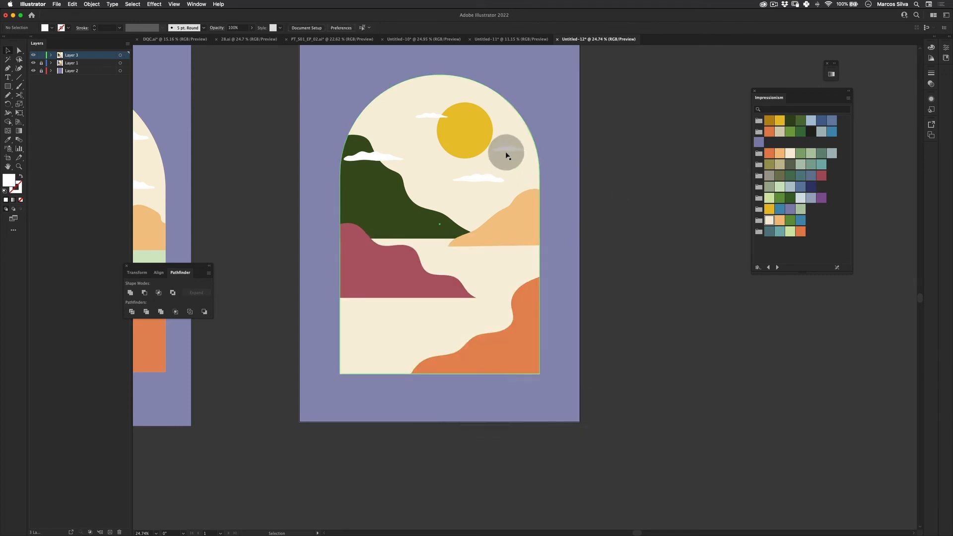
{"action": "right_click", "coordinate": [528, 166]}
{"action": "mouse_move", "coordinate": [583, 300]}
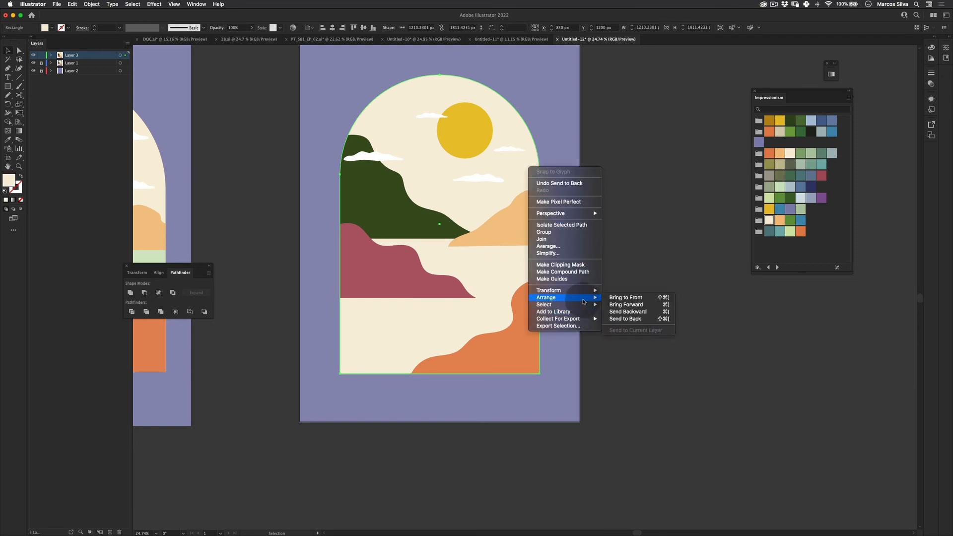
{"action": "left_click", "coordinate": [626, 319]}
- Fill the rectangle with the light green Impressionism swatch
{"action": "left_click", "coordinate": [513, 283]}
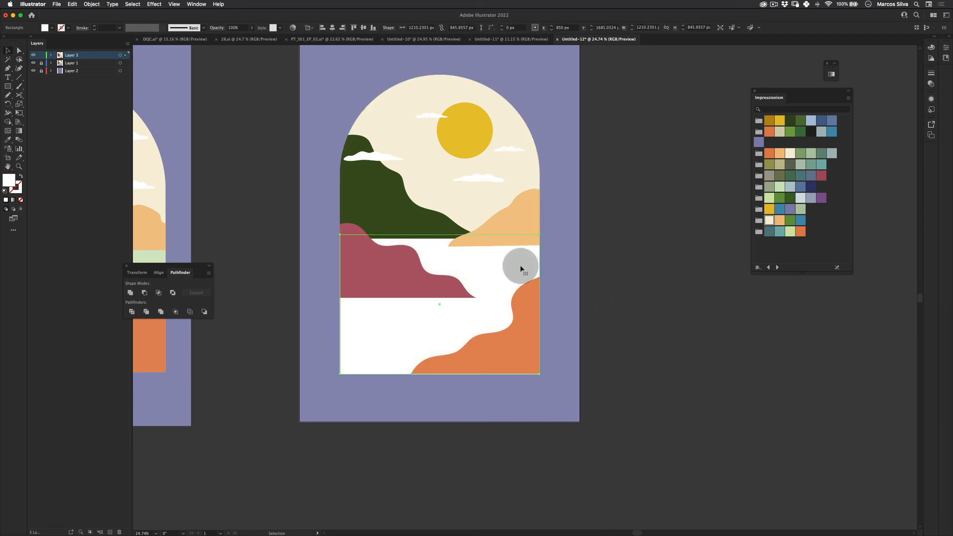
{"action": "left_click", "coordinate": [780, 186]}
{"action": "key", "text": "z"}
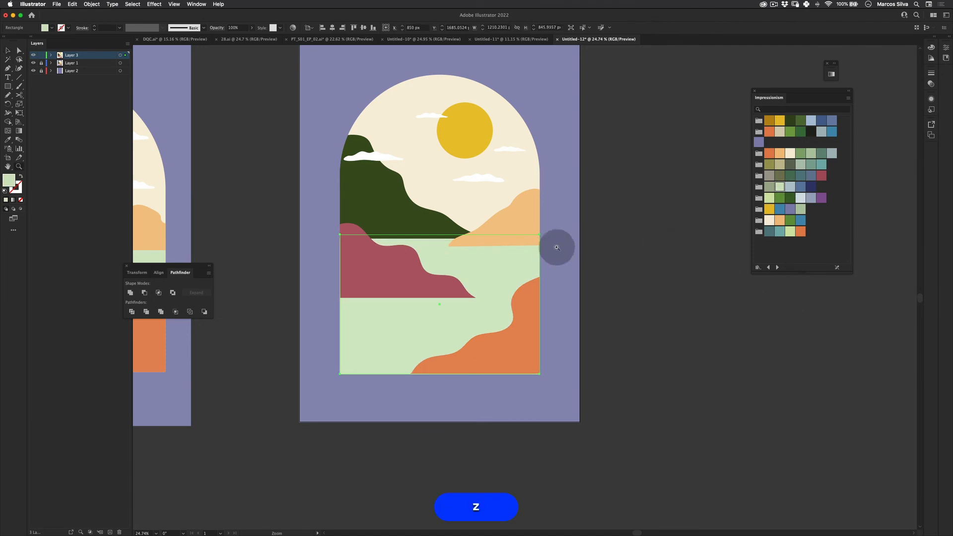
- Select all the artwork inside the arch and group it
{"action": "left_click_drag", "start_coordinate": [557, 246], "coordinate": [510, 259]}
{"action": "key", "text": "space"}
{"action": "mouse_move", "coordinate": [585, 247]}
{"action": "left_mouse_down"}
{"action": "mouse_move", "coordinate": [683, 237]}
{"action": "mouse_move", "coordinate": [596, 235]}
{"action": "left_mouse_up"}
{"action": "key", "text": "v"}
{"action": "left_click", "coordinate": [714, 351]}
{"action": "key", "text": "space"}
{"action": "key", "text": "z"}
{"action": "left_click_drag", "start_coordinate": [589, 195], "coordinate": [610, 171]}
{"action": "key", "text": "v"}
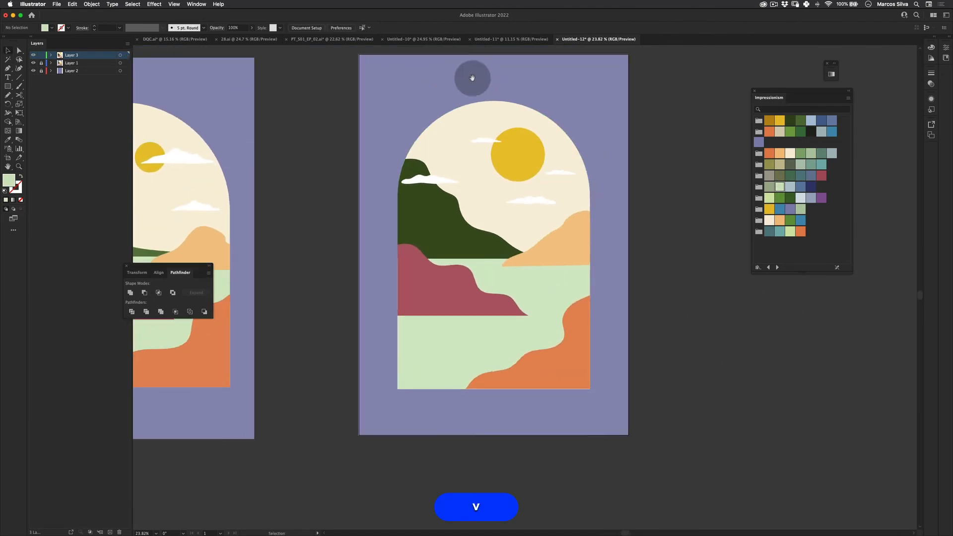
{"action": "key", "text": "space"}
{"action": "left_click_drag", "start_coordinate": [469, 81], "coordinate": [429, 103]}
{"action": "left_click_drag", "start_coordinate": [359, 56], "coordinate": [550, 368]}
{"action": "left_click_drag", "start_coordinate": [551, 436], "coordinate": [551, 435]}
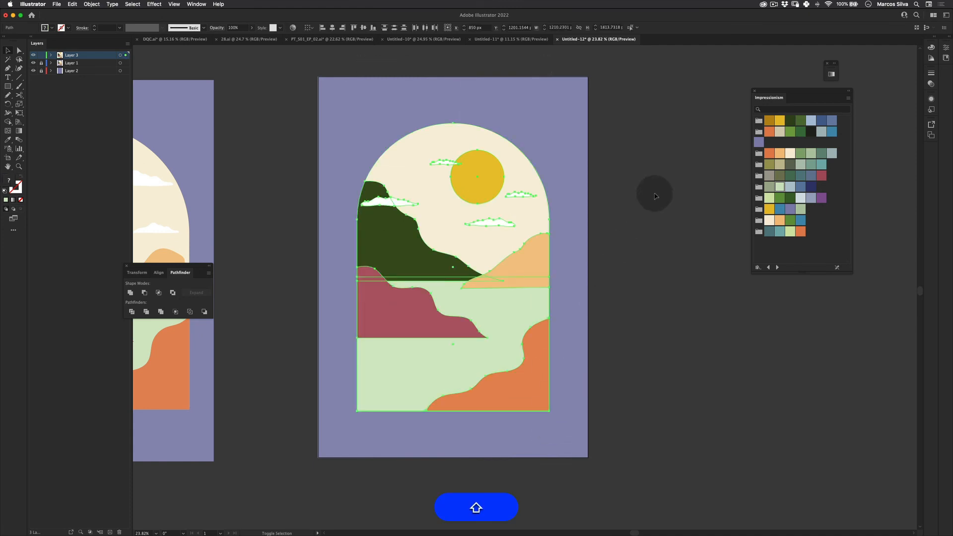
{"action": "key", "text": "shift+super+g"}
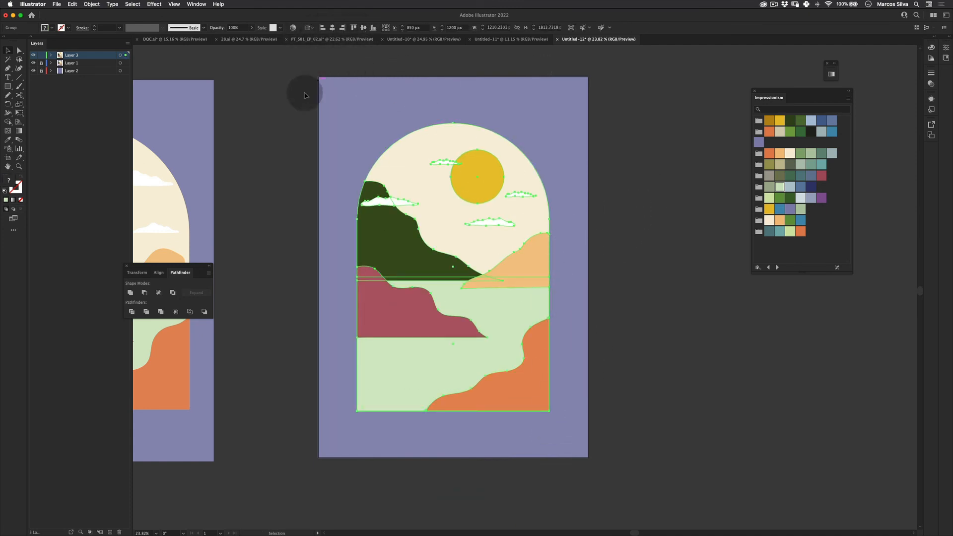
- Compare the finished illustration with the reference artwork side by side in full screen
{"action": "left_click", "coordinate": [312, 107]}
{"action": "key", "text": "v"}
{"action": "key", "text": "z"}
{"action": "key", "text": "f"}
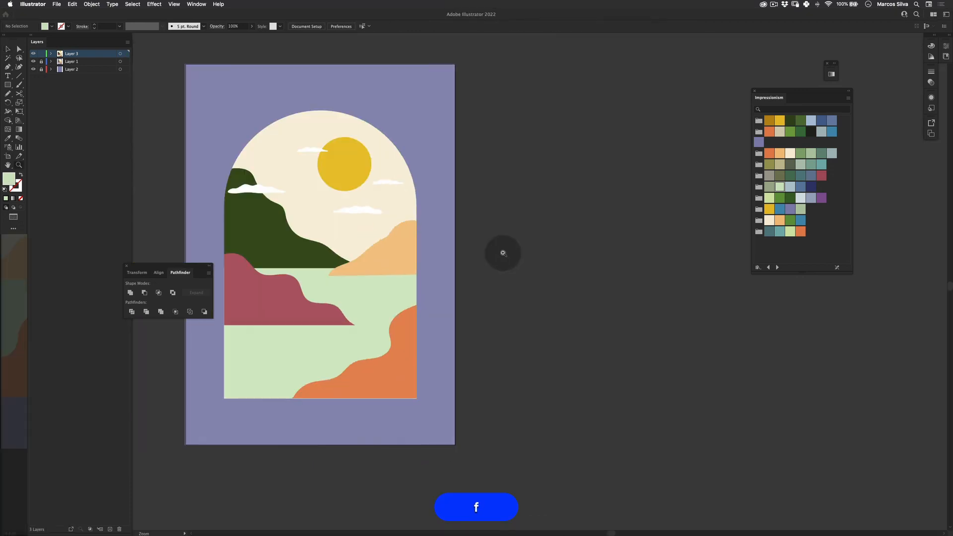
{"action": "key", "text": "f"}
{"action": "key", "text": "space"}
{"action": "left_click_drag", "start_coordinate": [461, 244], "coordinate": [588, 261]}
{"action": "key", "text": "z"}
{"action": "left_click_drag", "start_coordinate": [488, 209], "coordinate": [462, 239]}
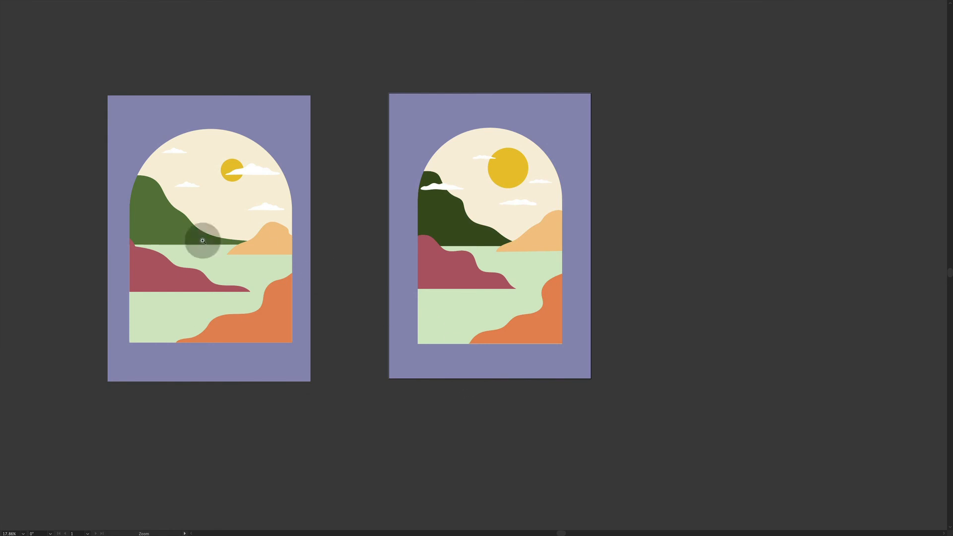
{"action": "mouse_move", "coordinate": [507, 226]}
{"action": "left_mouse_down"}
{"action": "mouse_move", "coordinate": [579, 204]}
{"action": "mouse_move", "coordinate": [509, 234]}
{"action": "left_mouse_up"}
{"action": "key", "text": "space"}
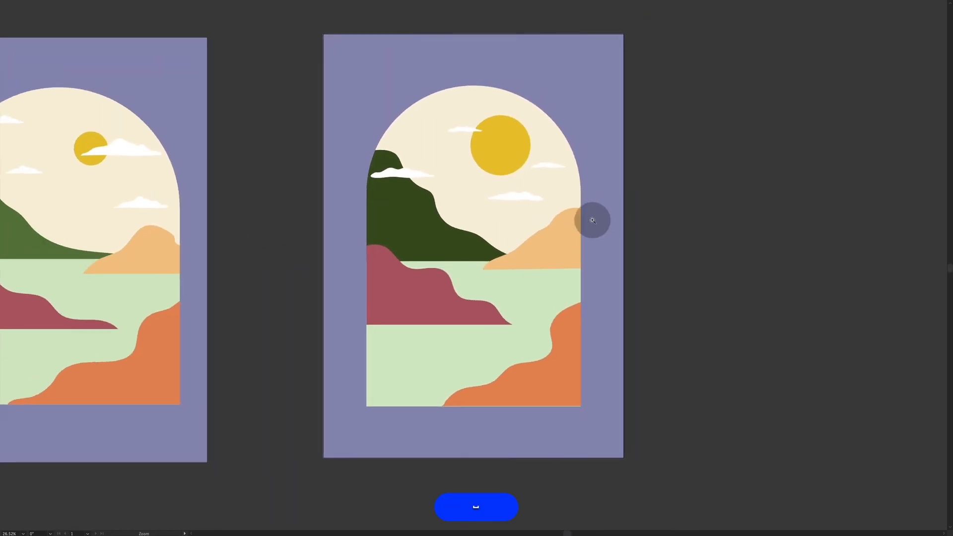